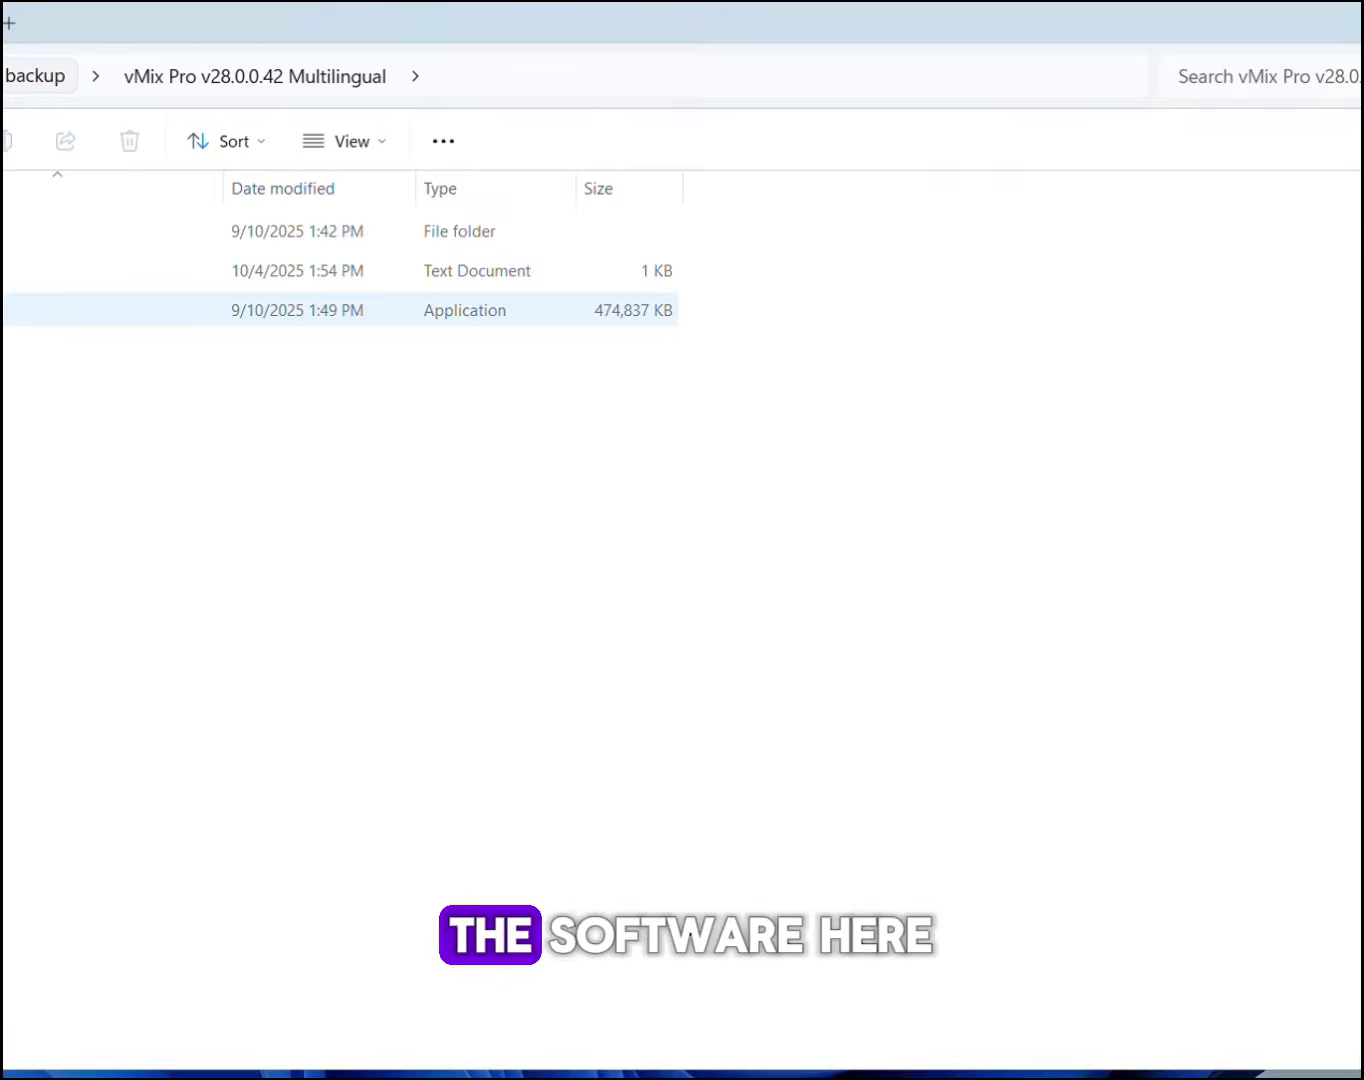
- Run the vmix2842 installer and accept its license agreement
click(9, 310)
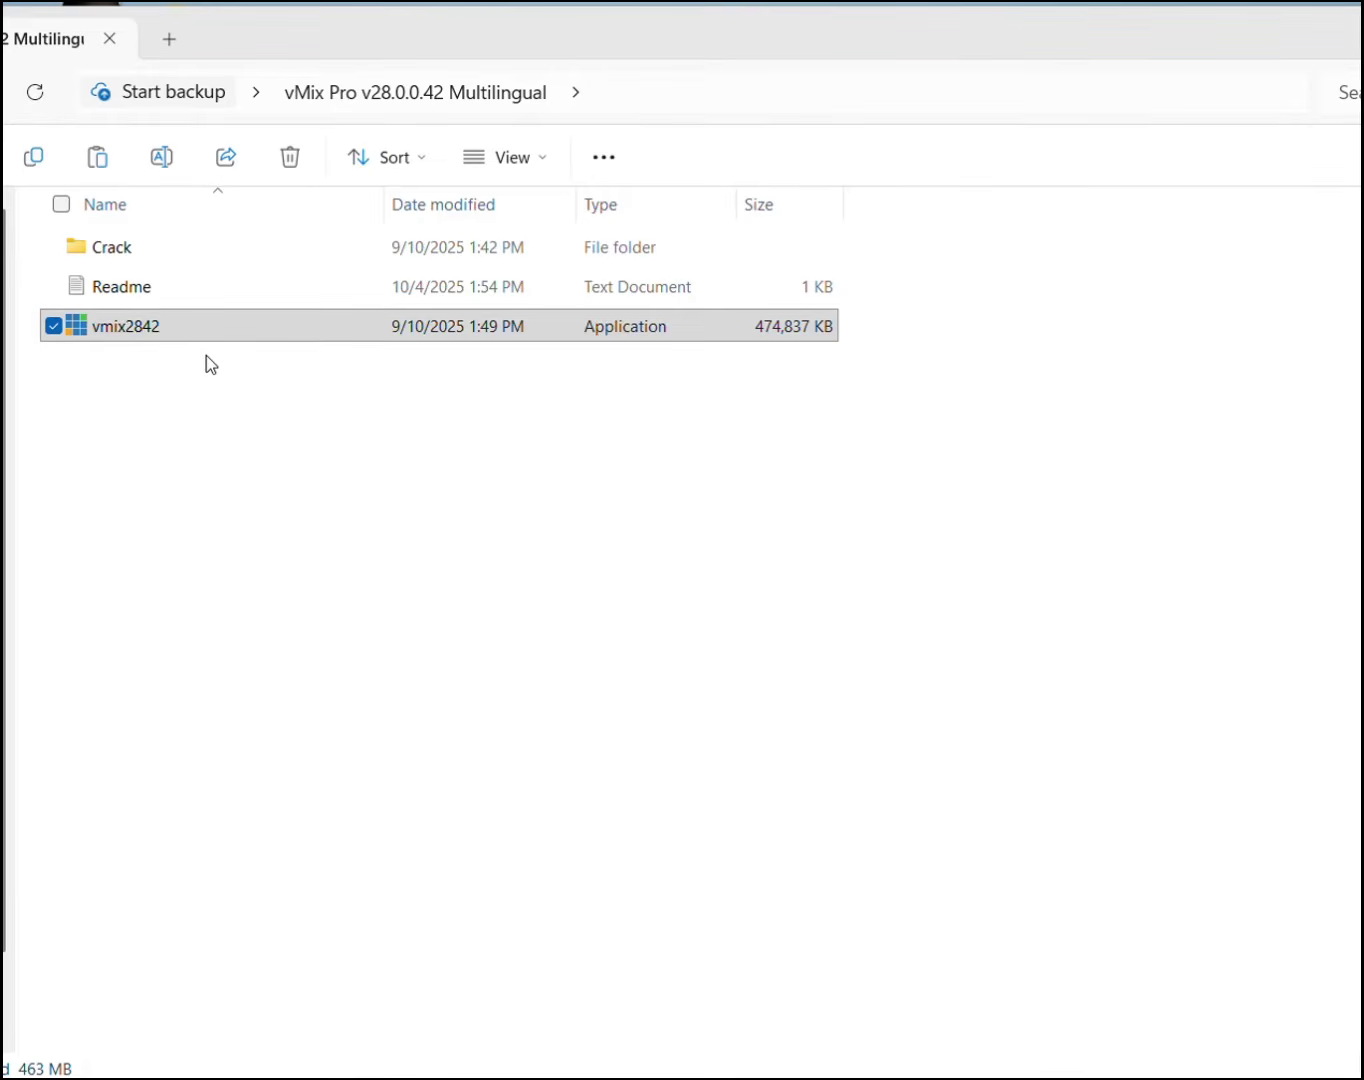
key(Return)
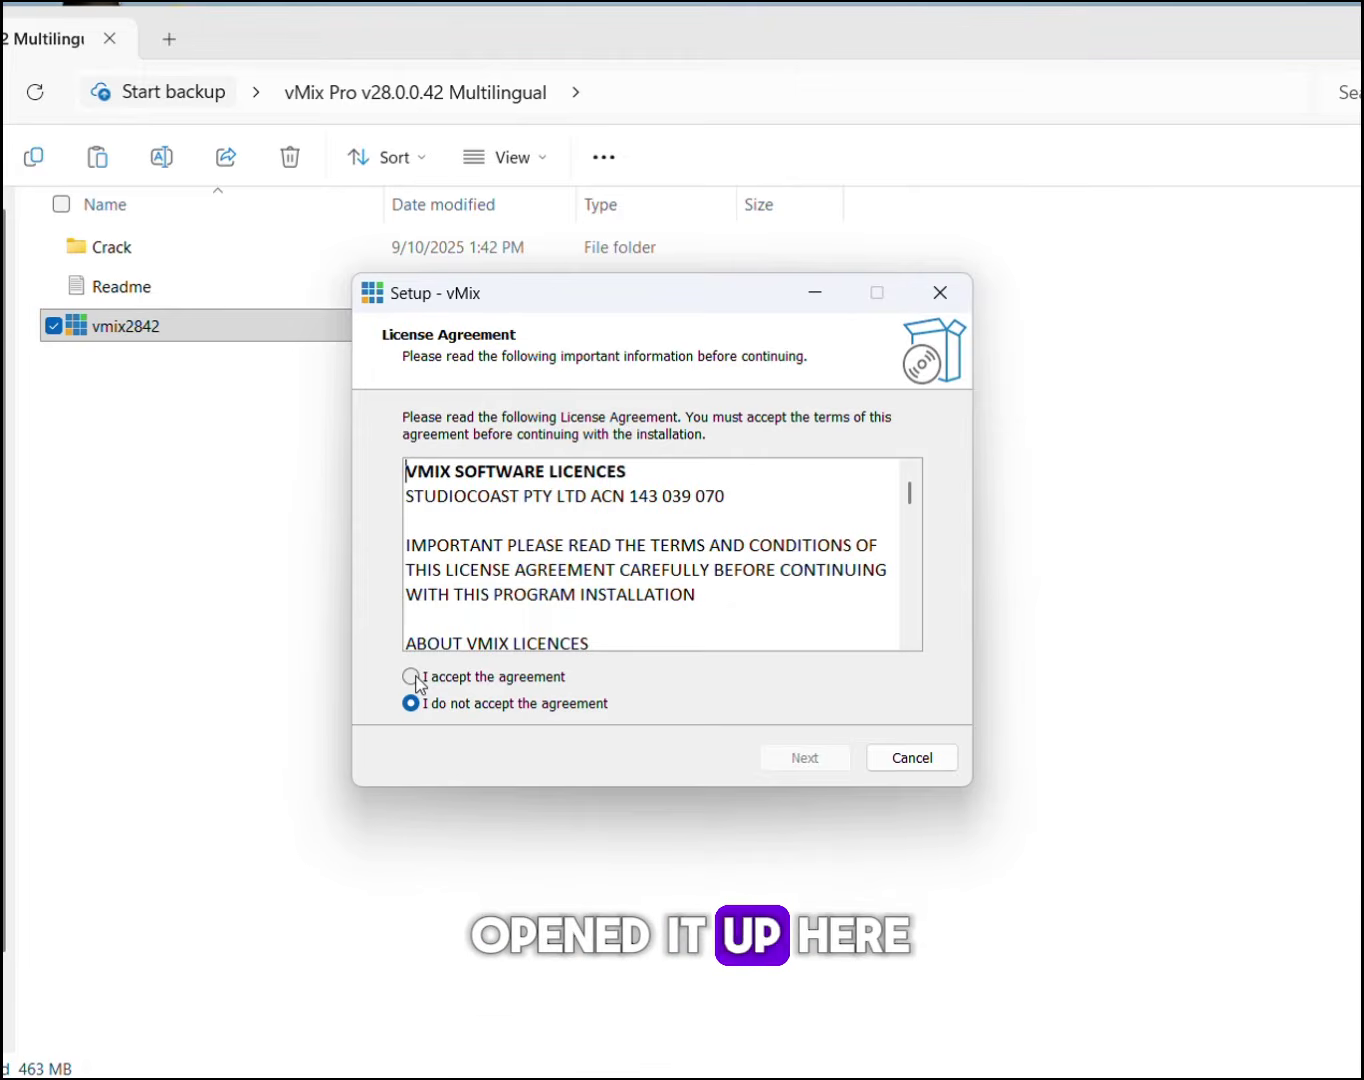
click(424, 679)
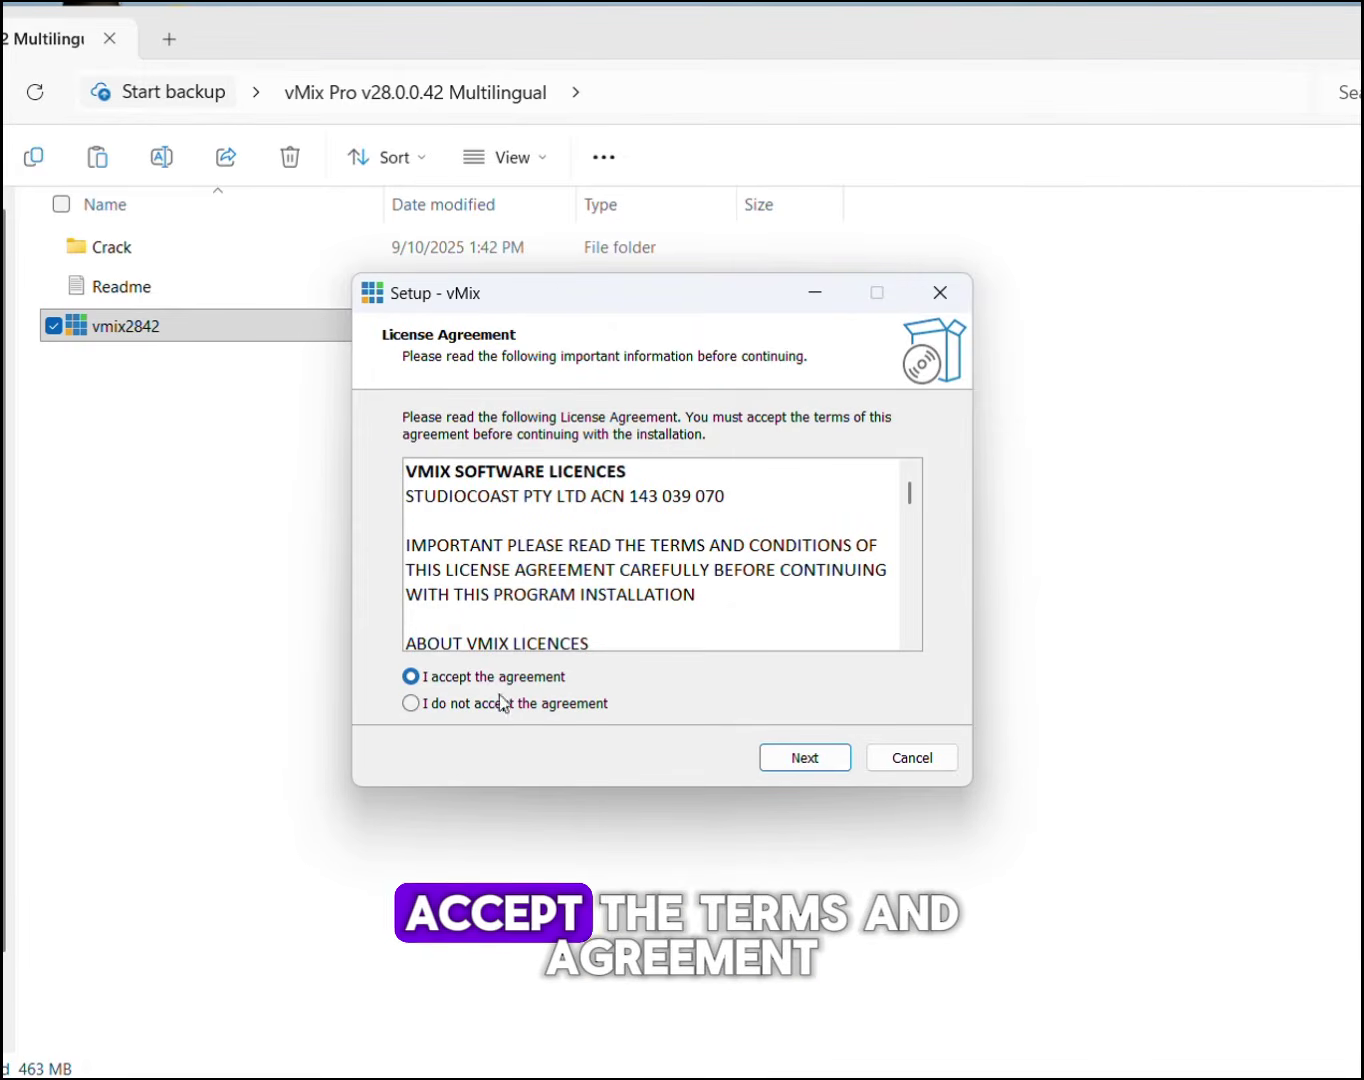
click(813, 768)
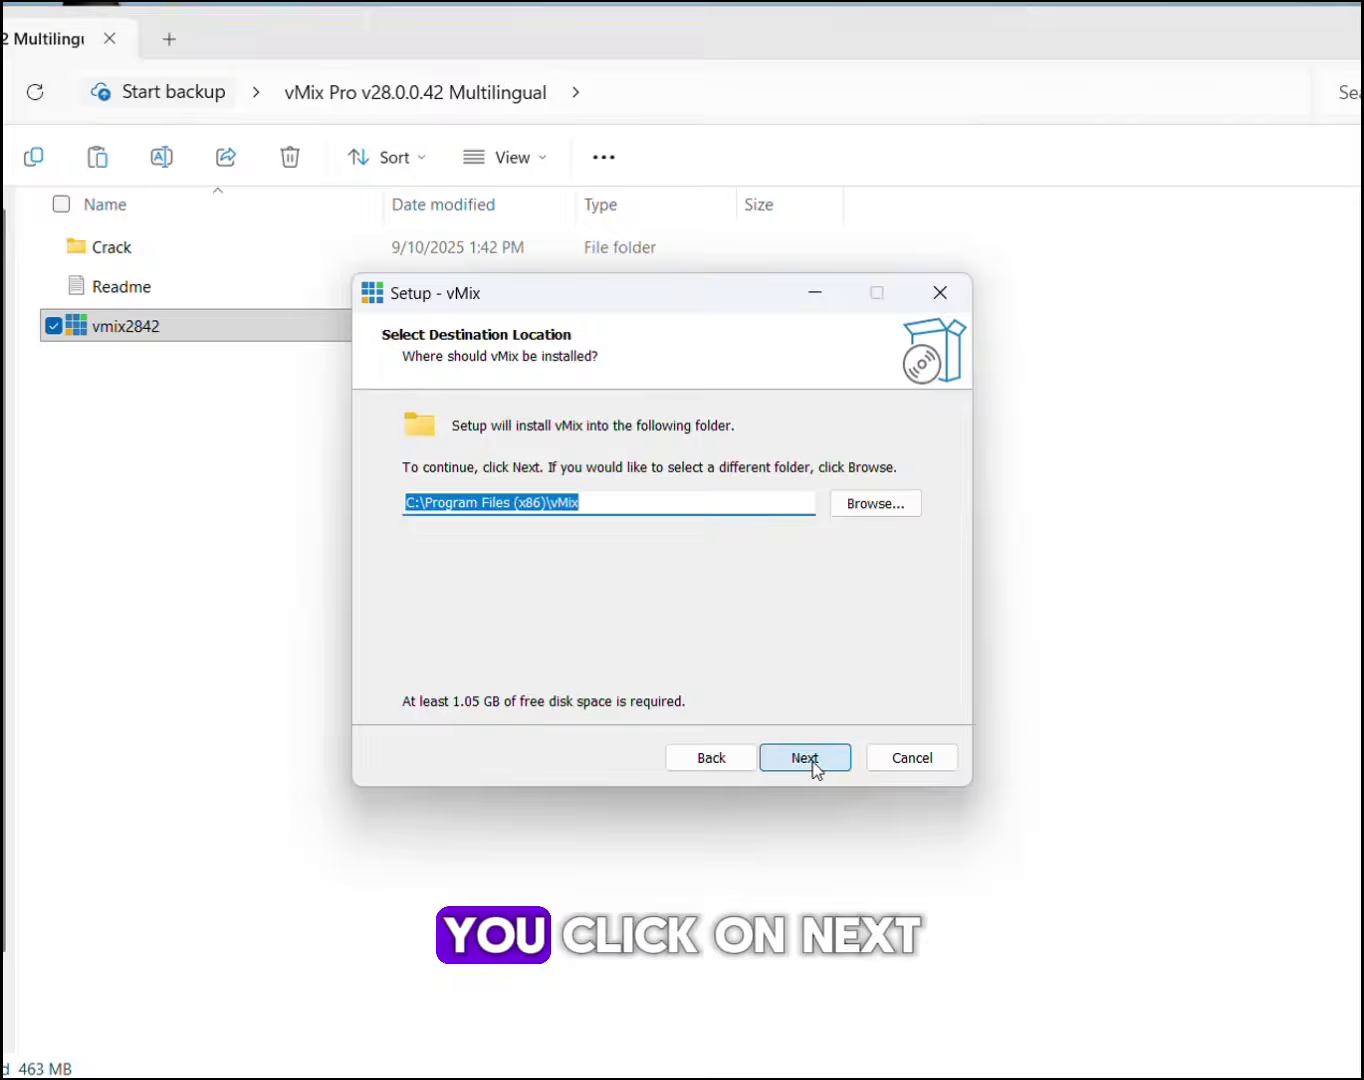
- Install vMix in C:\Program Files (x86)\vMix with the vMix Start Menu folder and a desktop shortcut
click(806, 757)
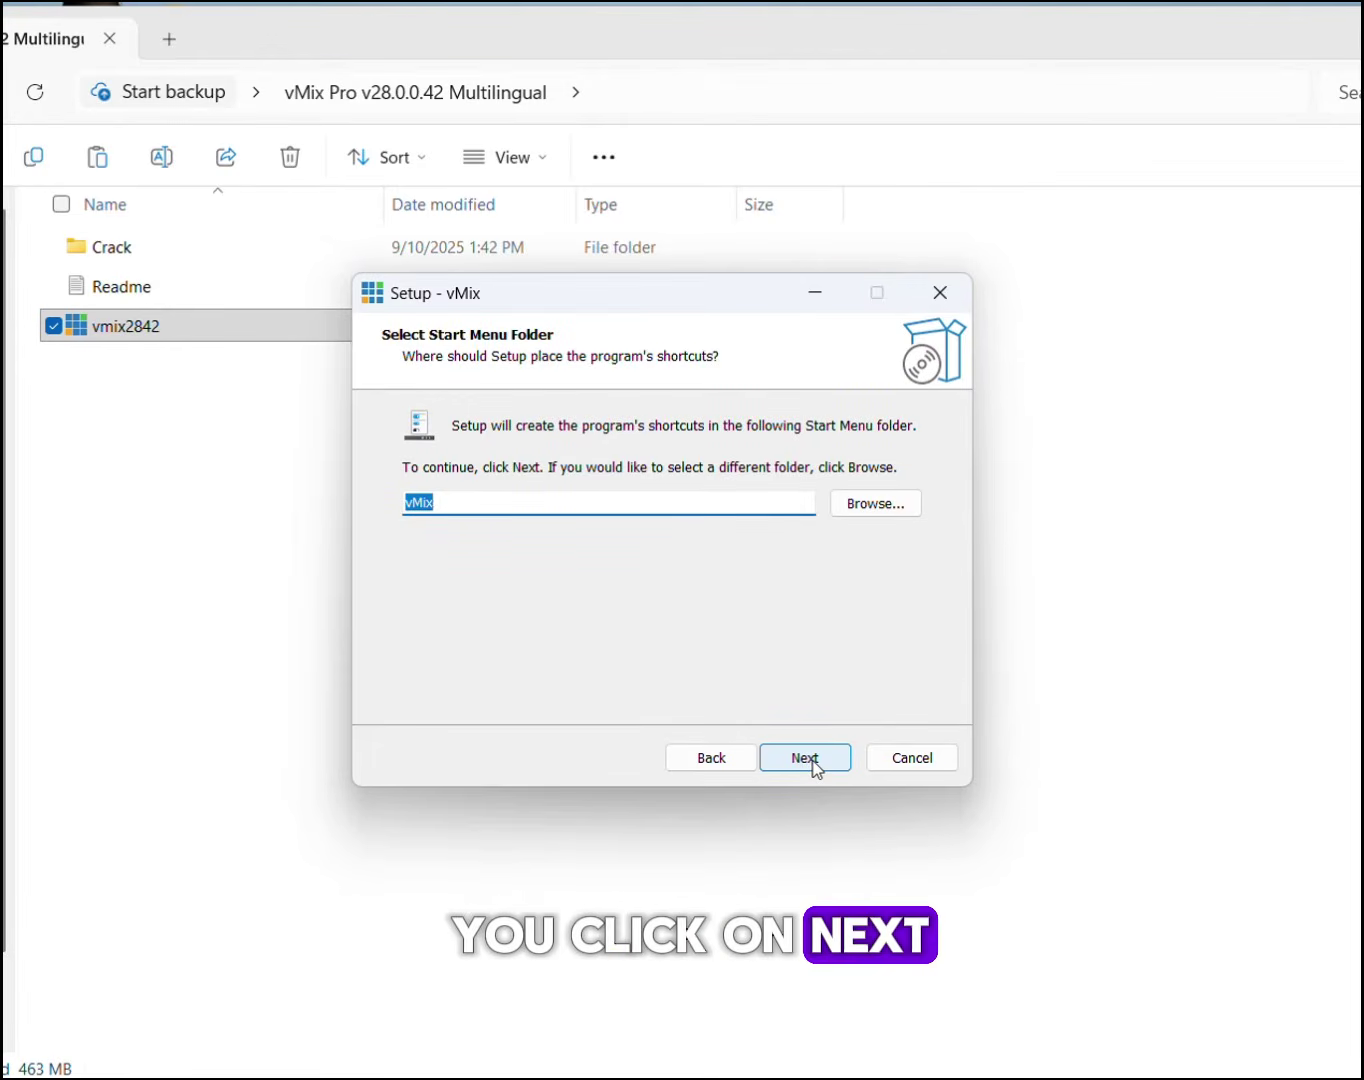
click(806, 758)
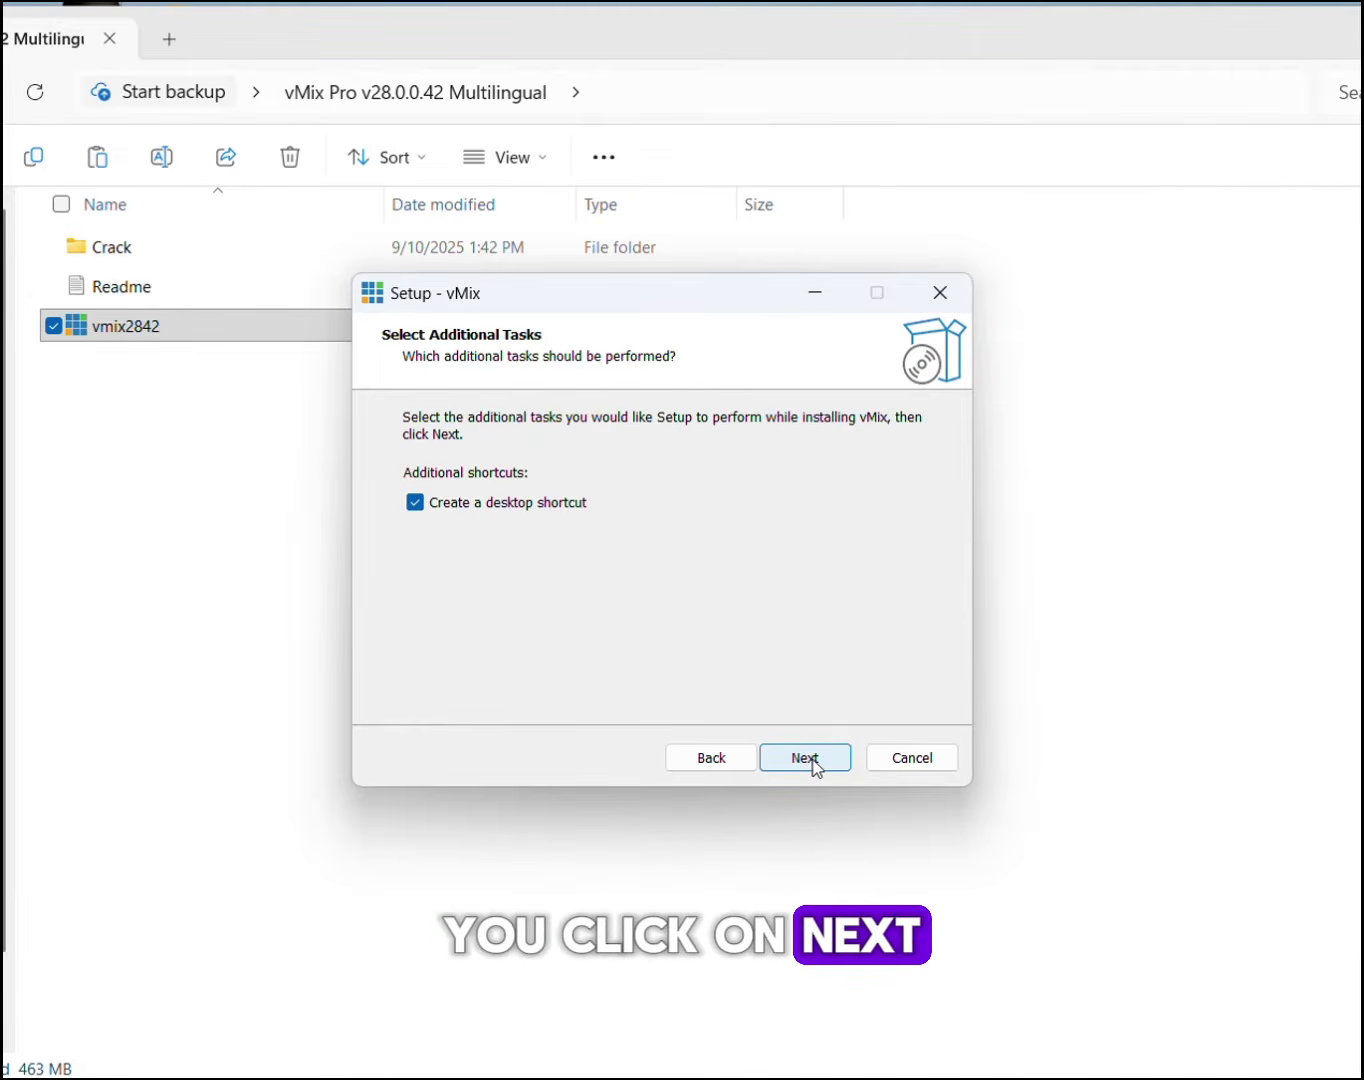
click(812, 760)
click(814, 759)
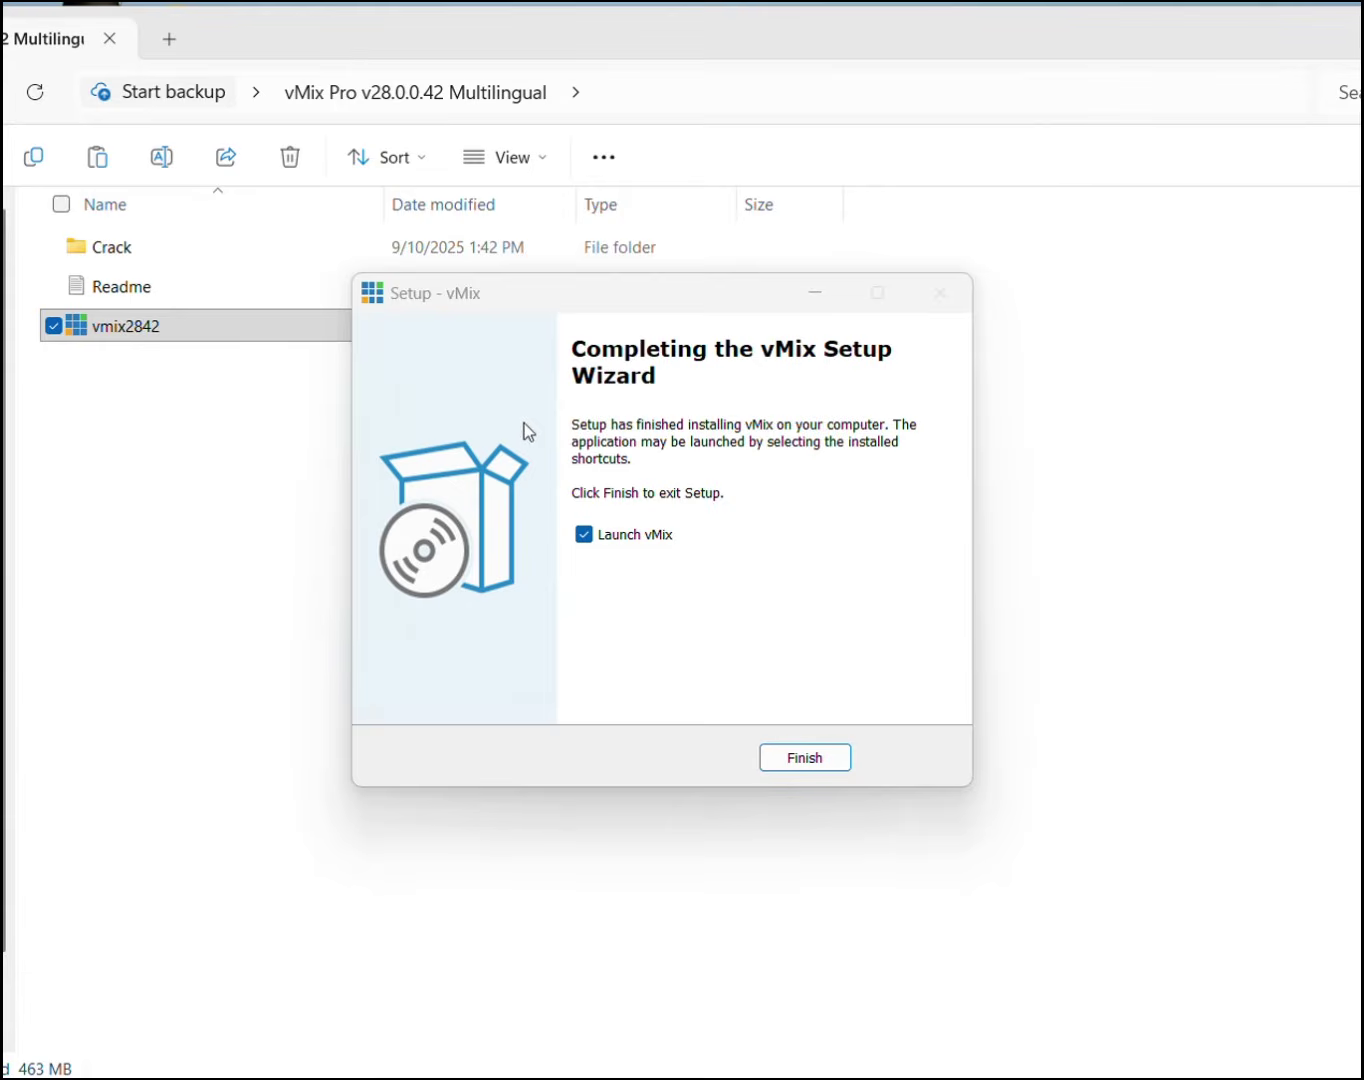
- Finish the setup without launching vMix and close the installer's folder window
click(585, 535)
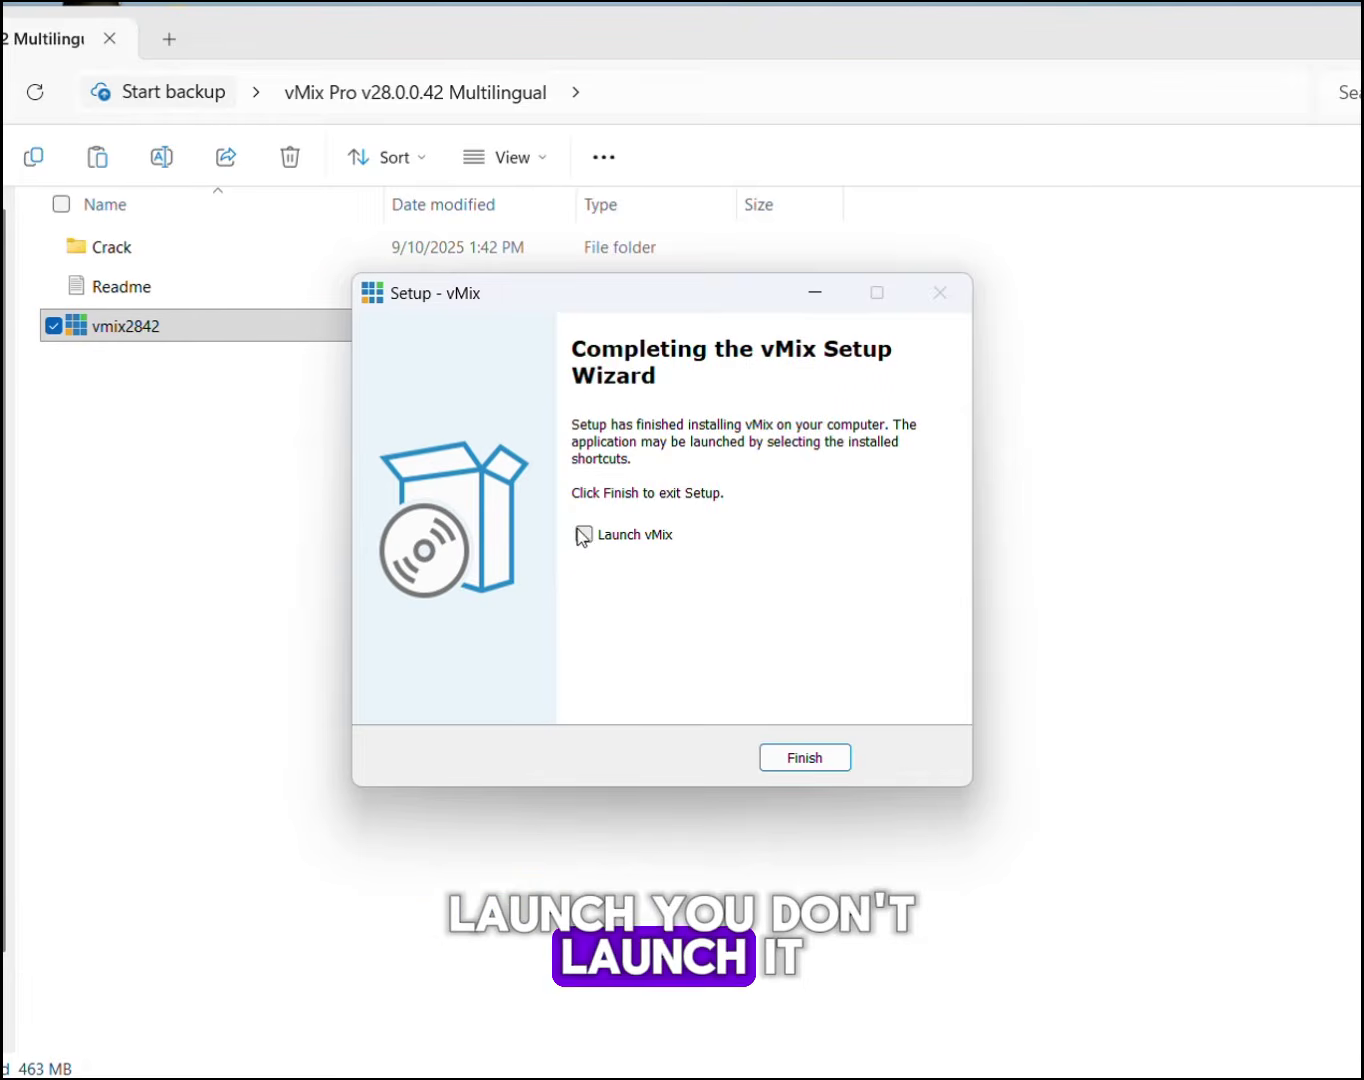
click(803, 760)
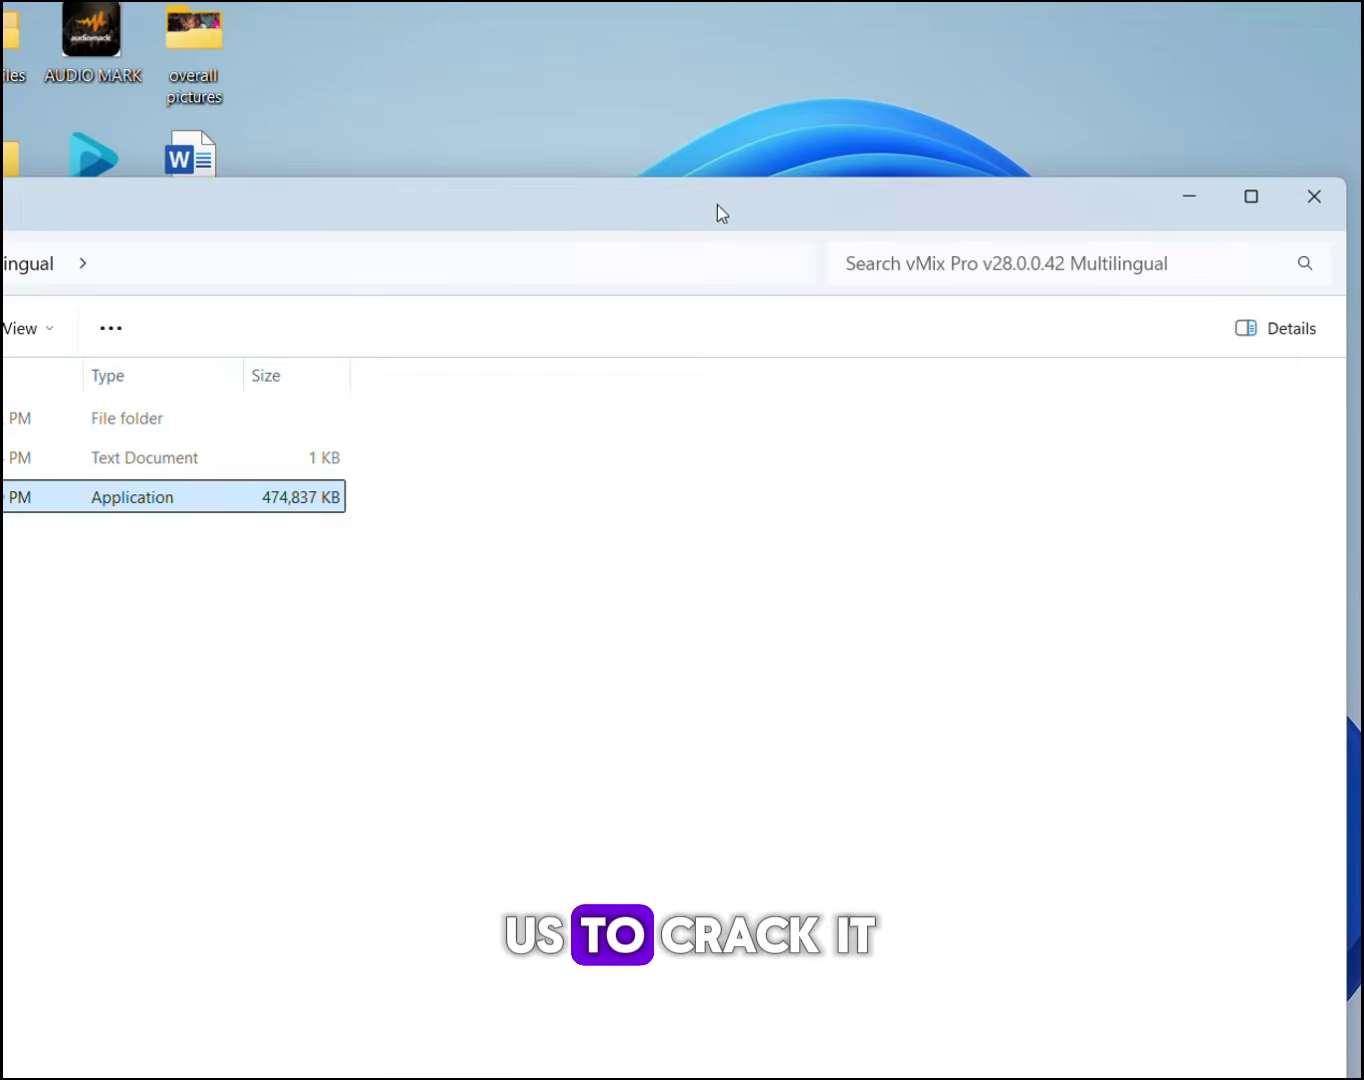
drag(1160, 216, 596, 200)
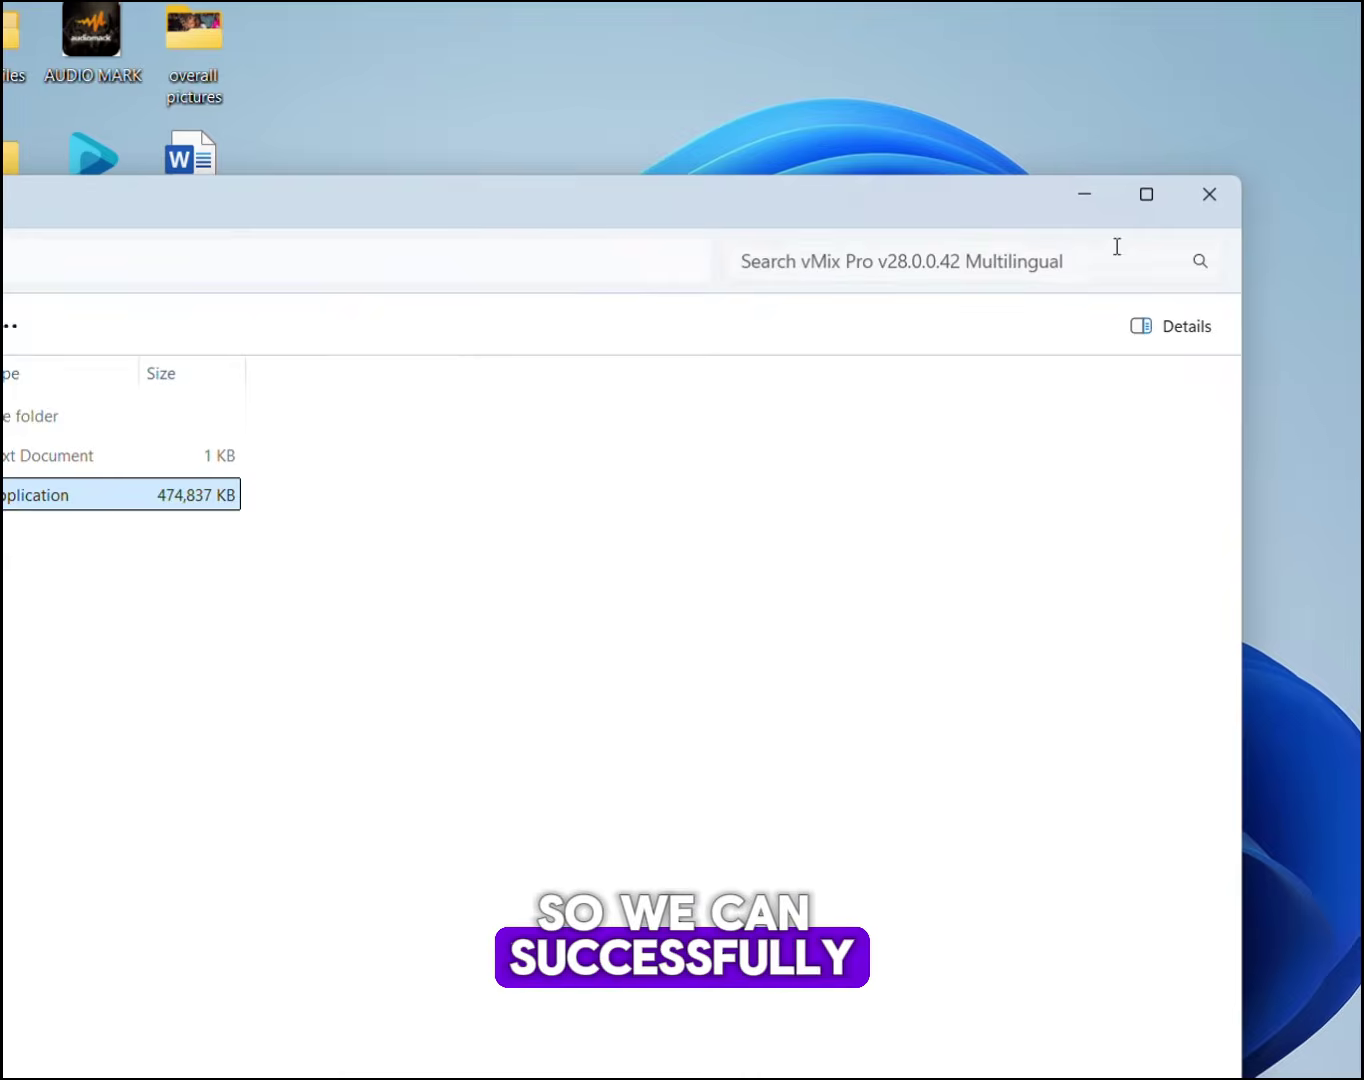
click(1210, 195)
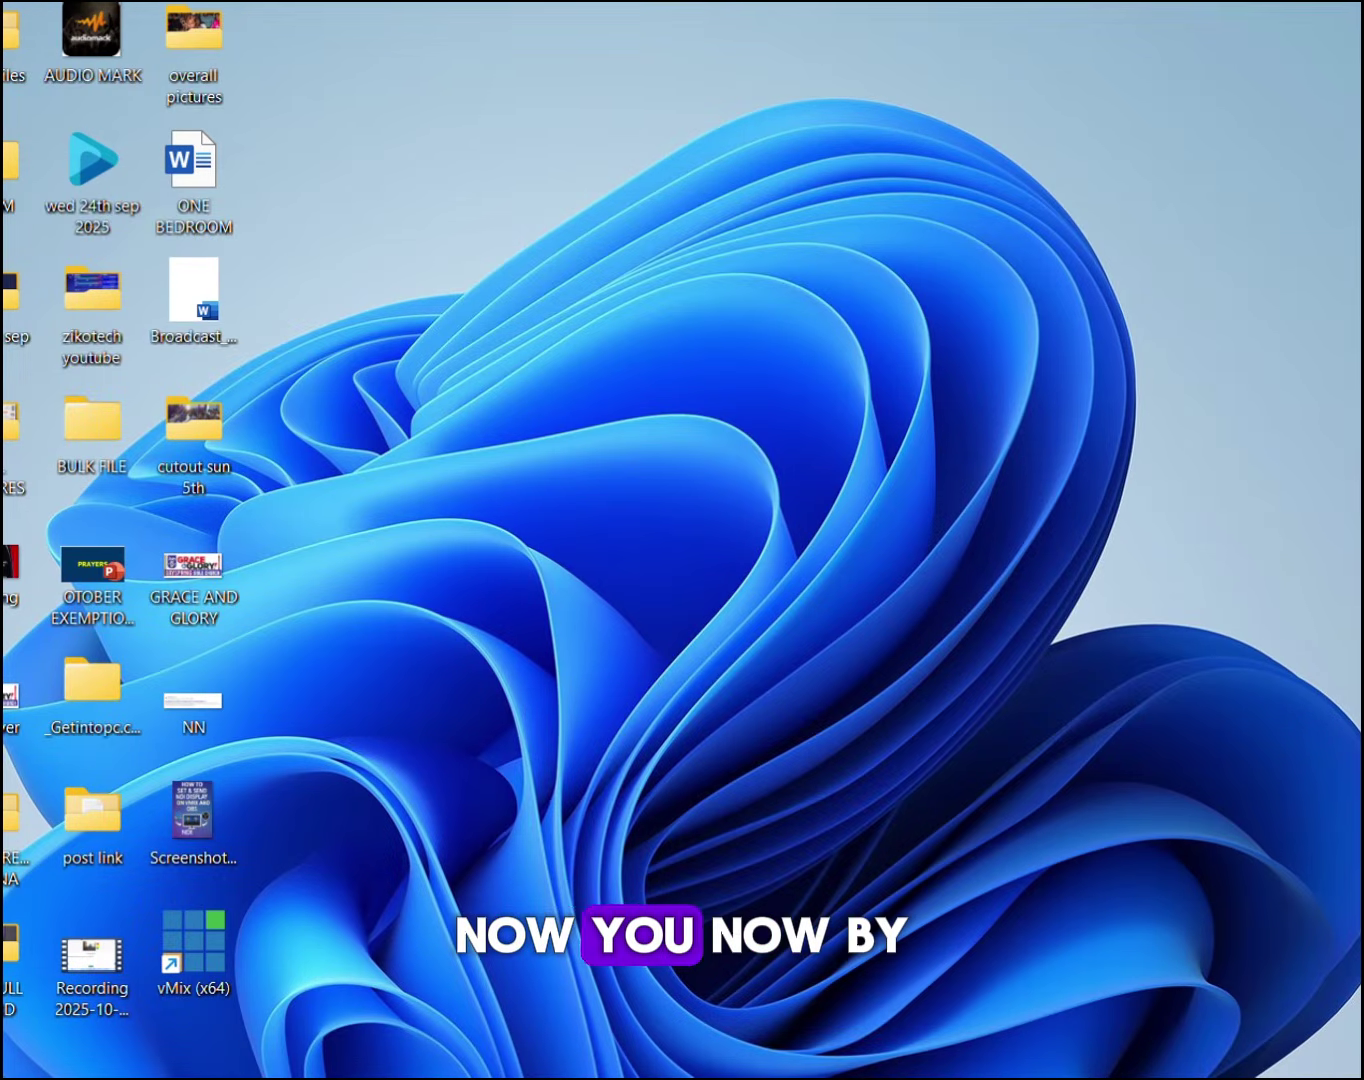
- Move the vMix Pro v28.0.0.42 Multilingual folder to a free spot on the desktop and open it
drag(10, 520, 437, 270)
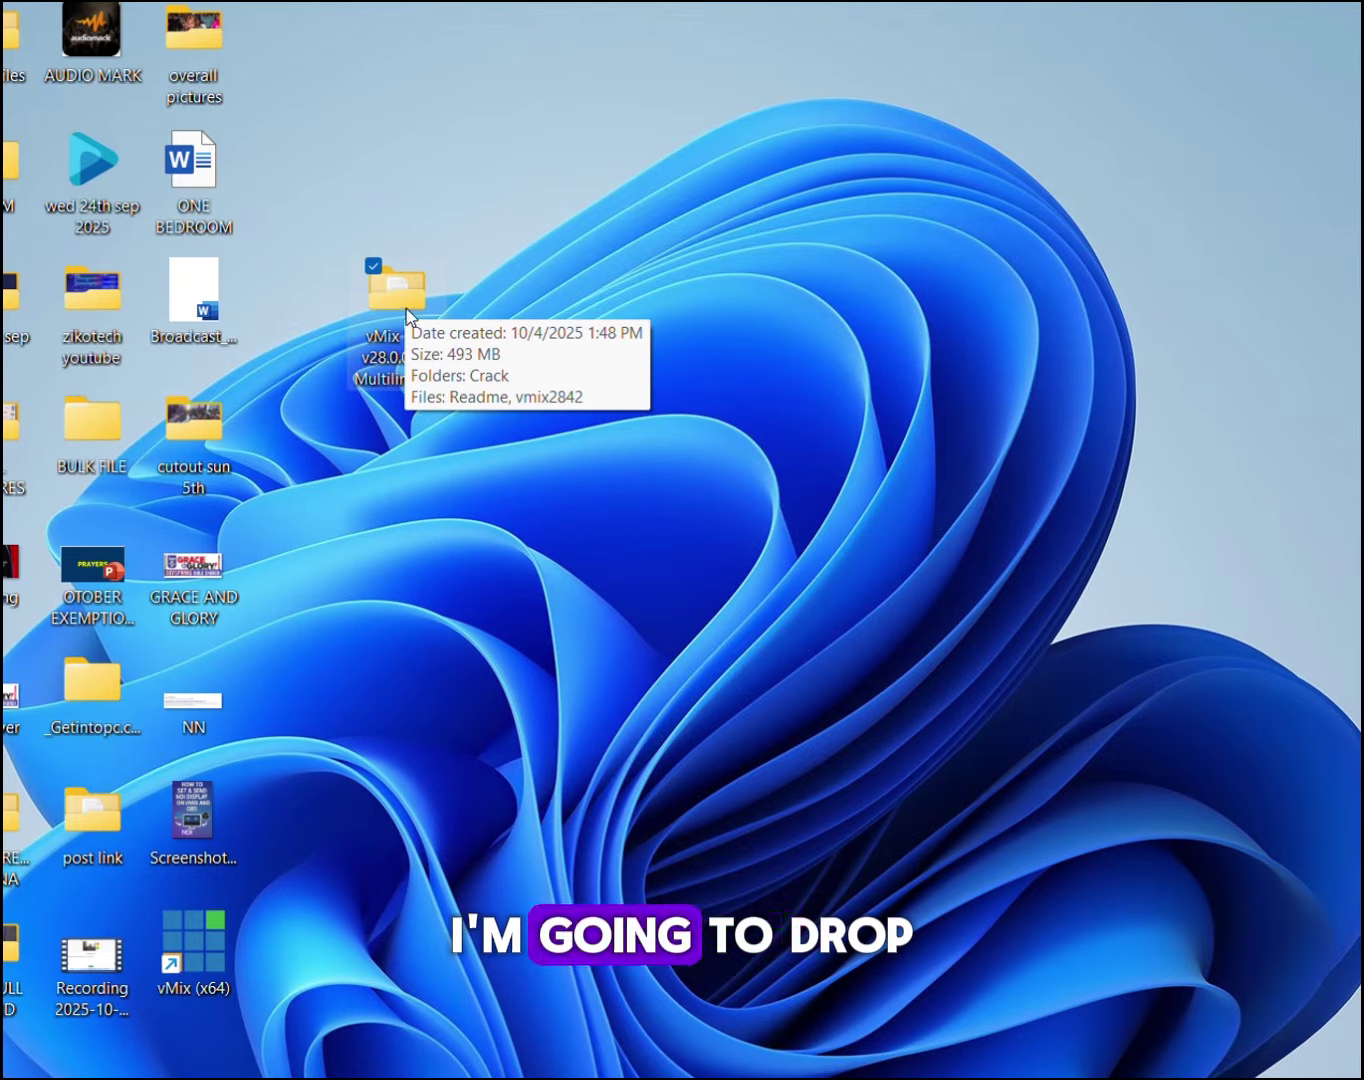
drag(407, 317, 301, 208)
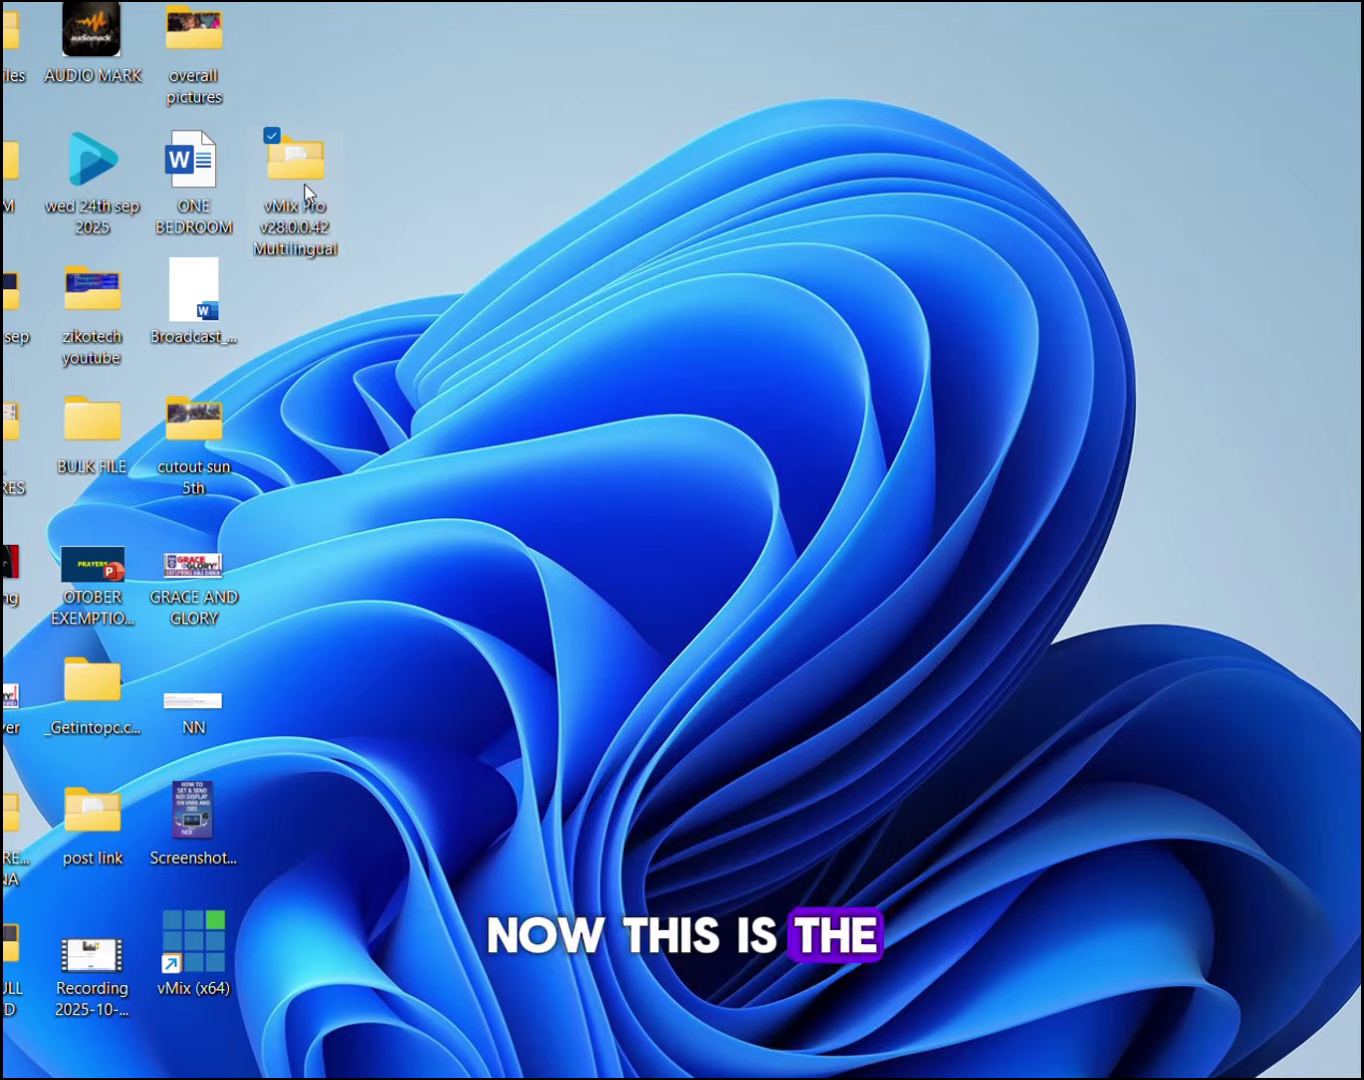
key(Return)
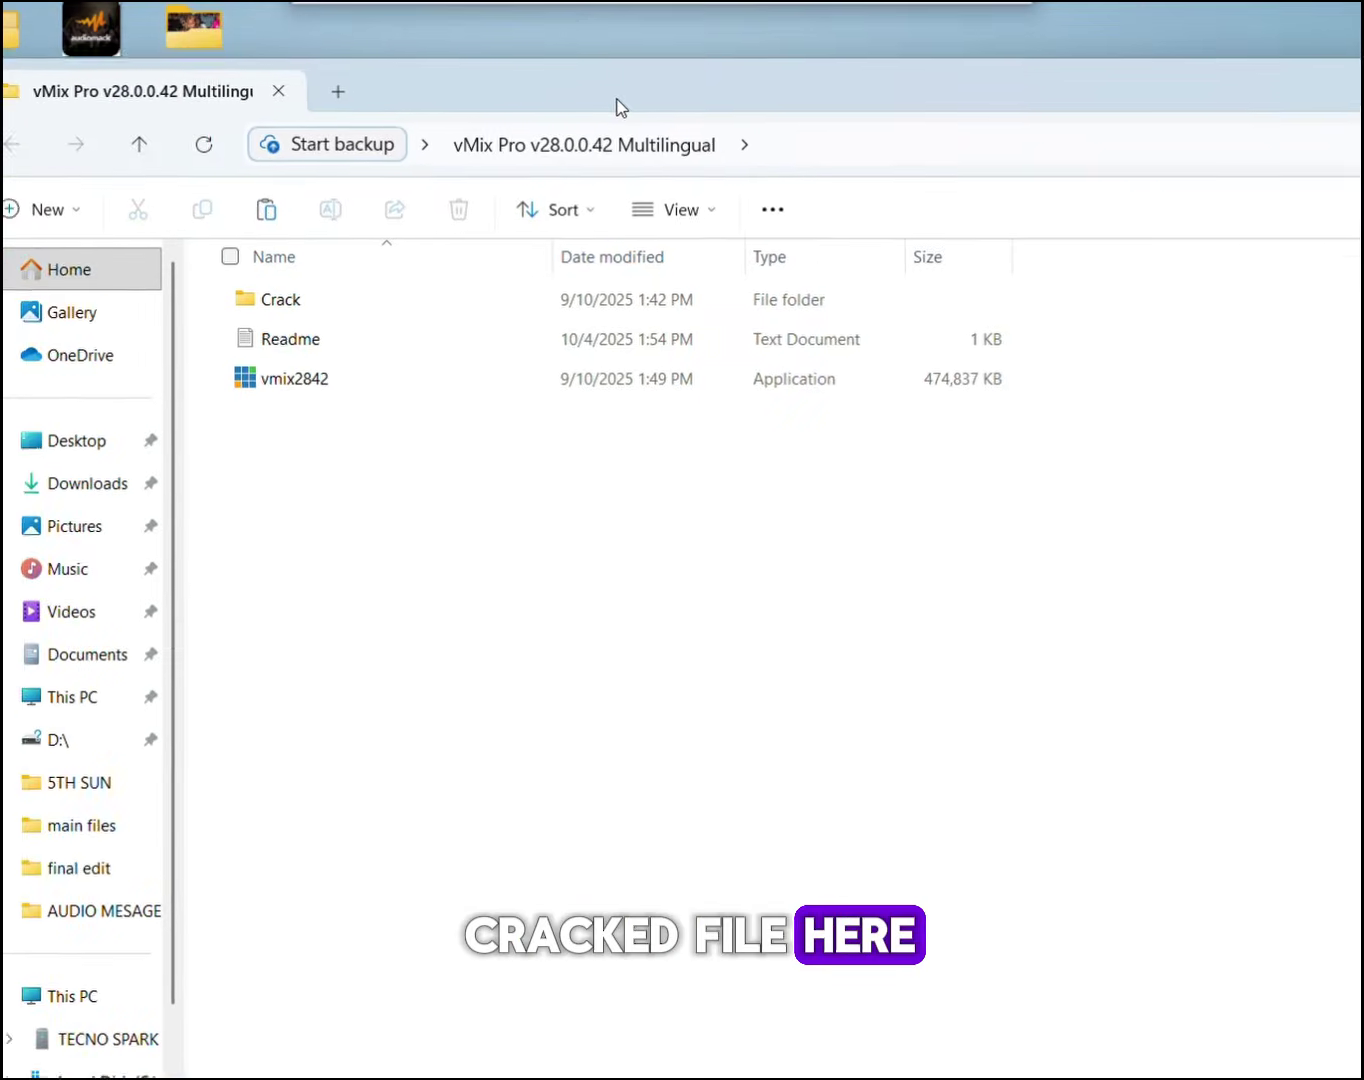
drag(597, 91, 702, 92)
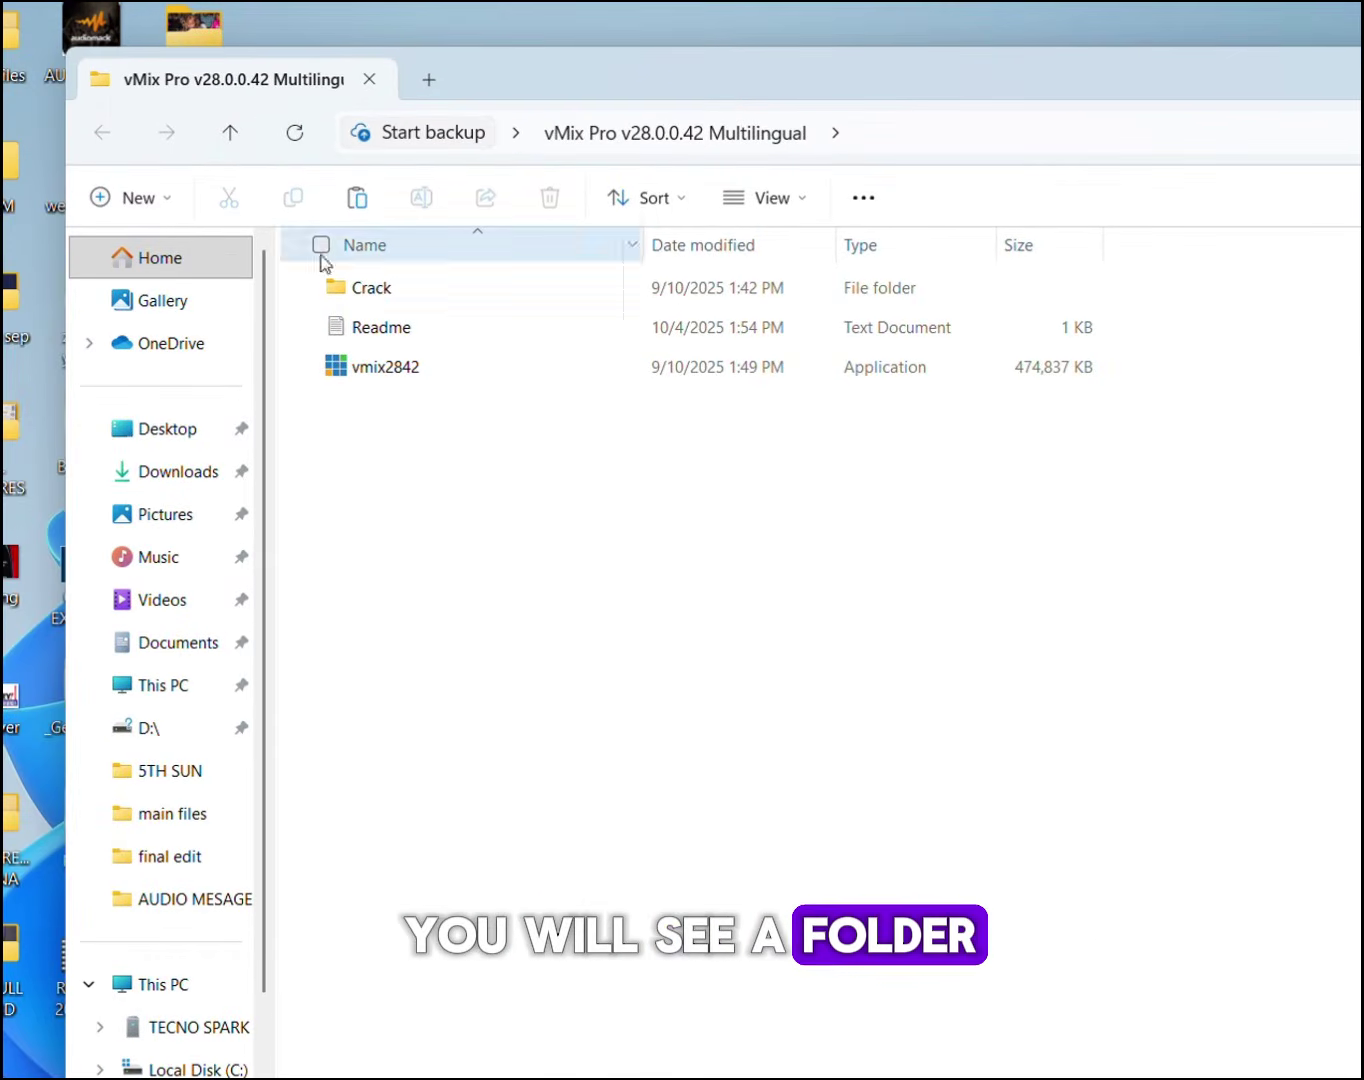
- Copy the vMix64 application from the Crack folder and clear the folder window off the desktop
click(416, 292)
double_click(416, 292)
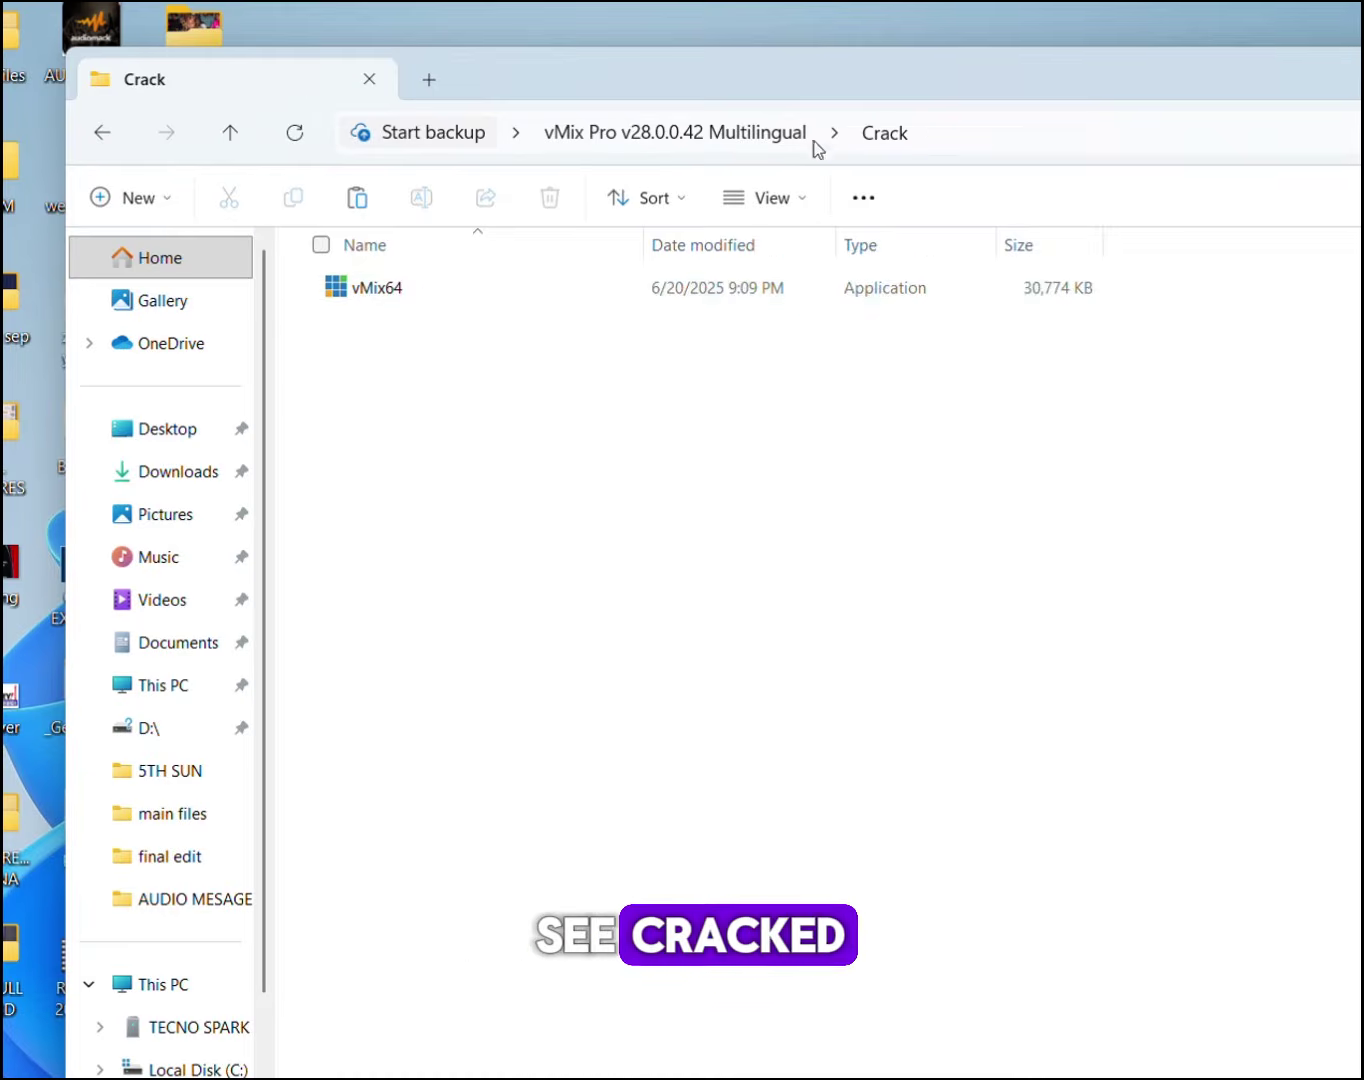
drag(975, 75, 1067, 114)
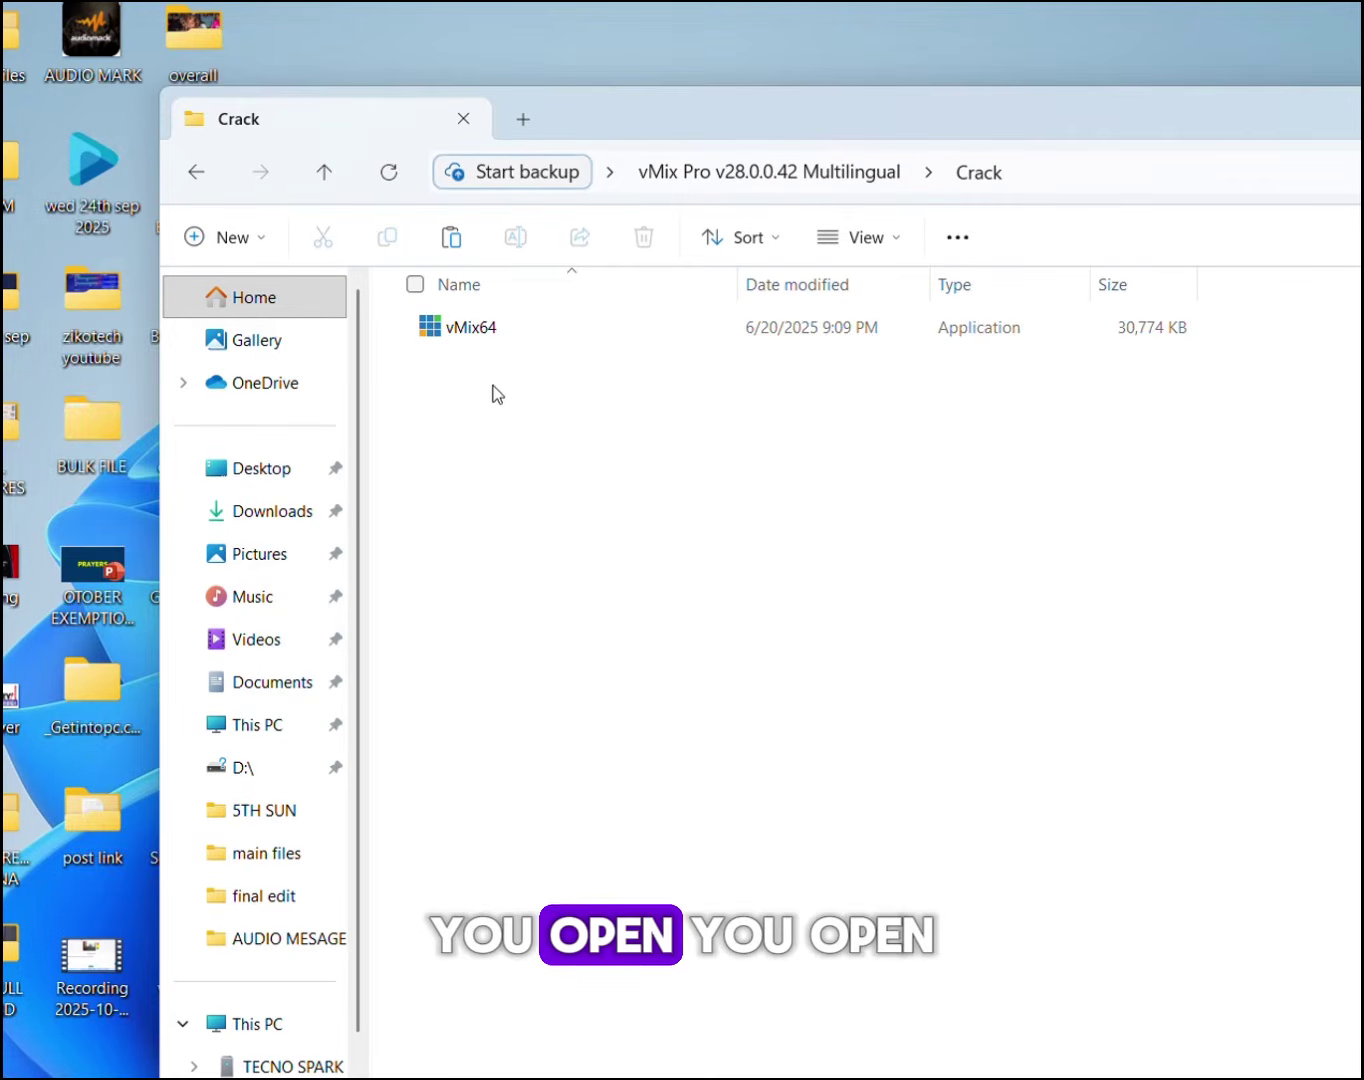
click(476, 332)
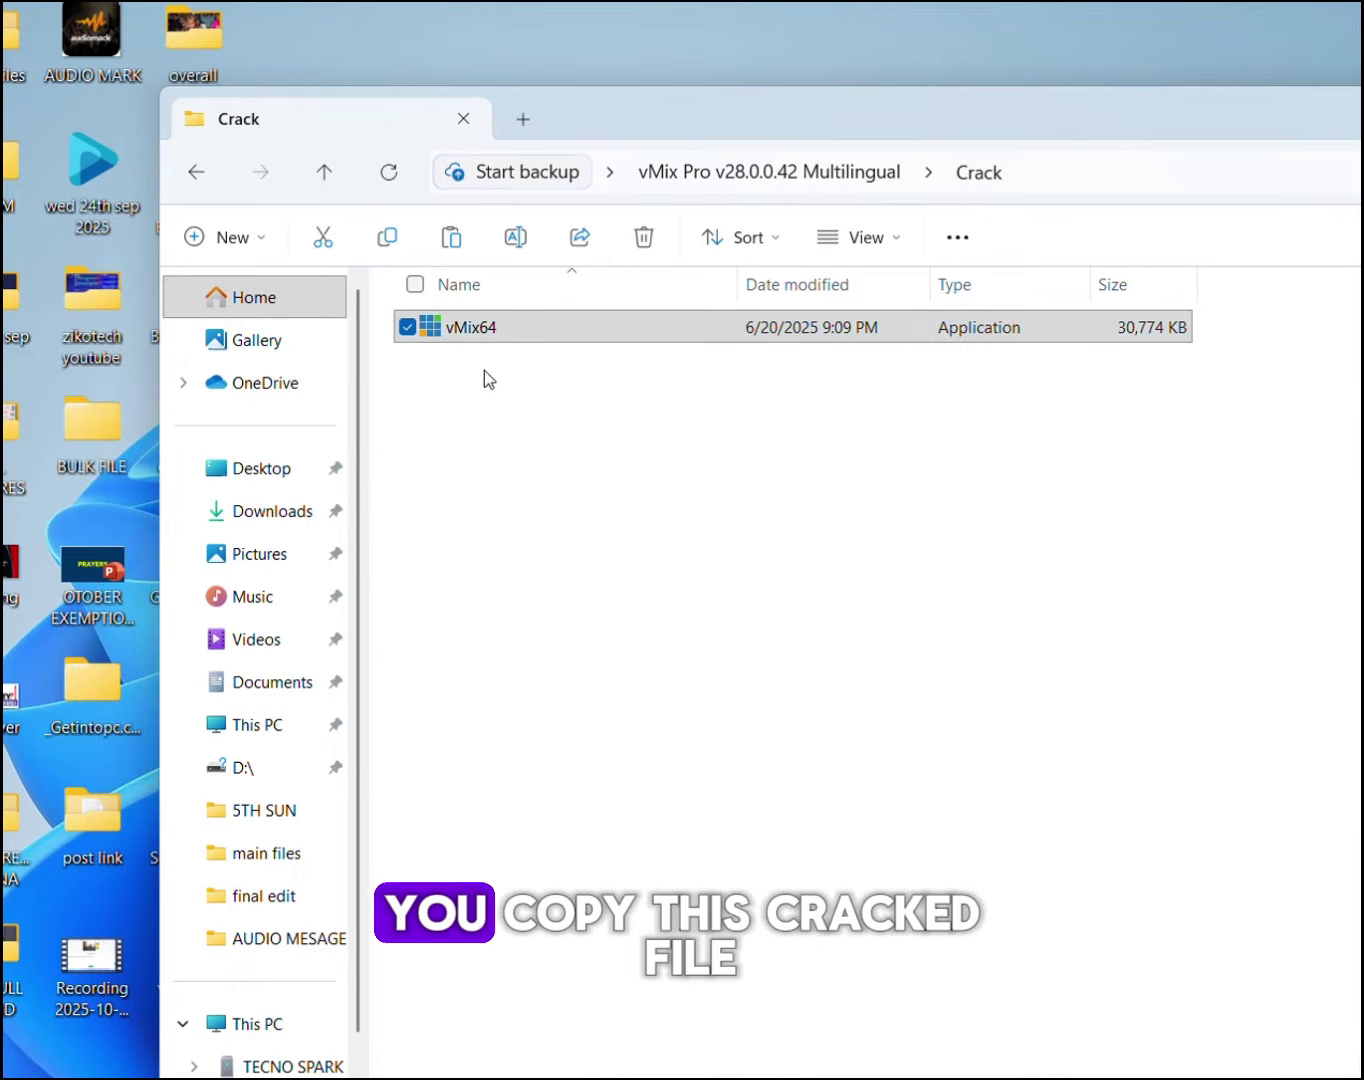
right_click(479, 333)
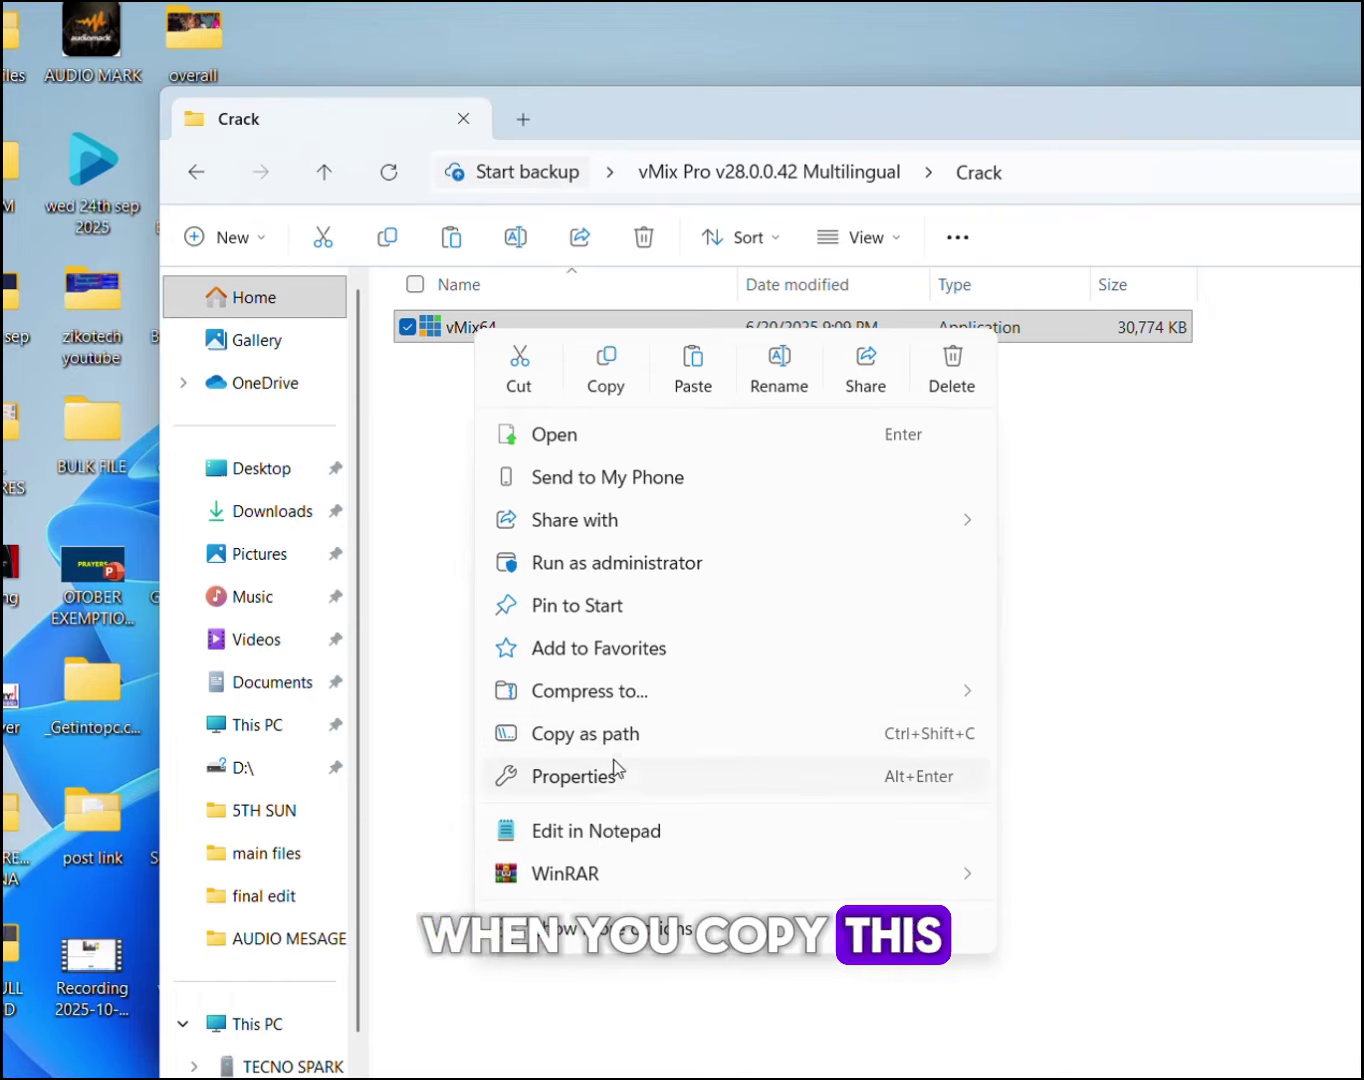
click(608, 382)
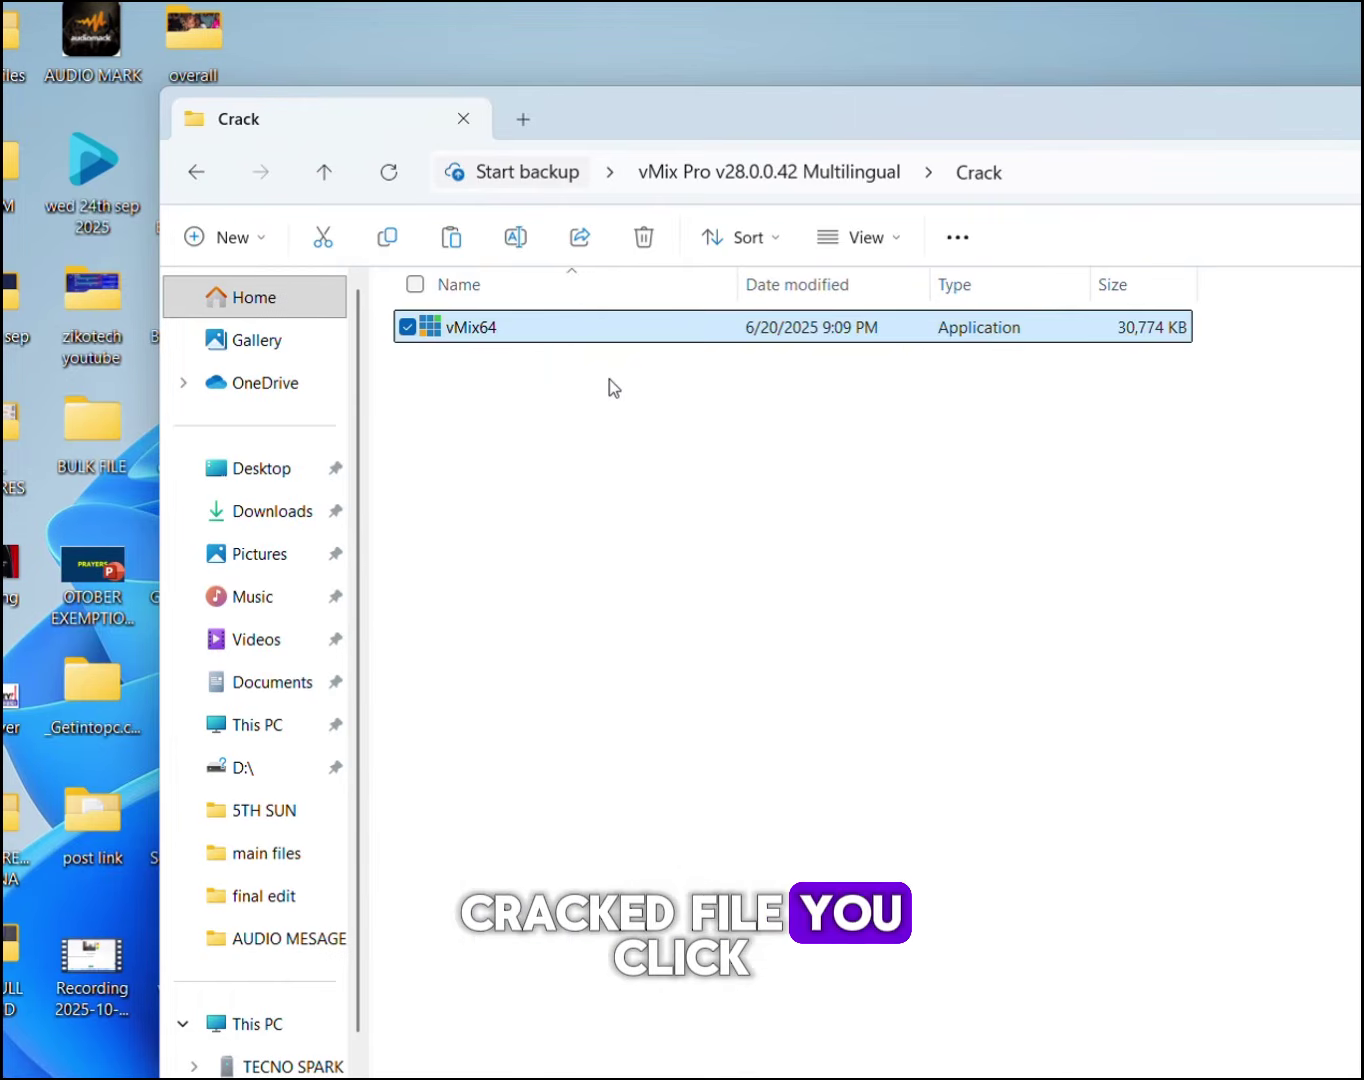
click(900, 132)
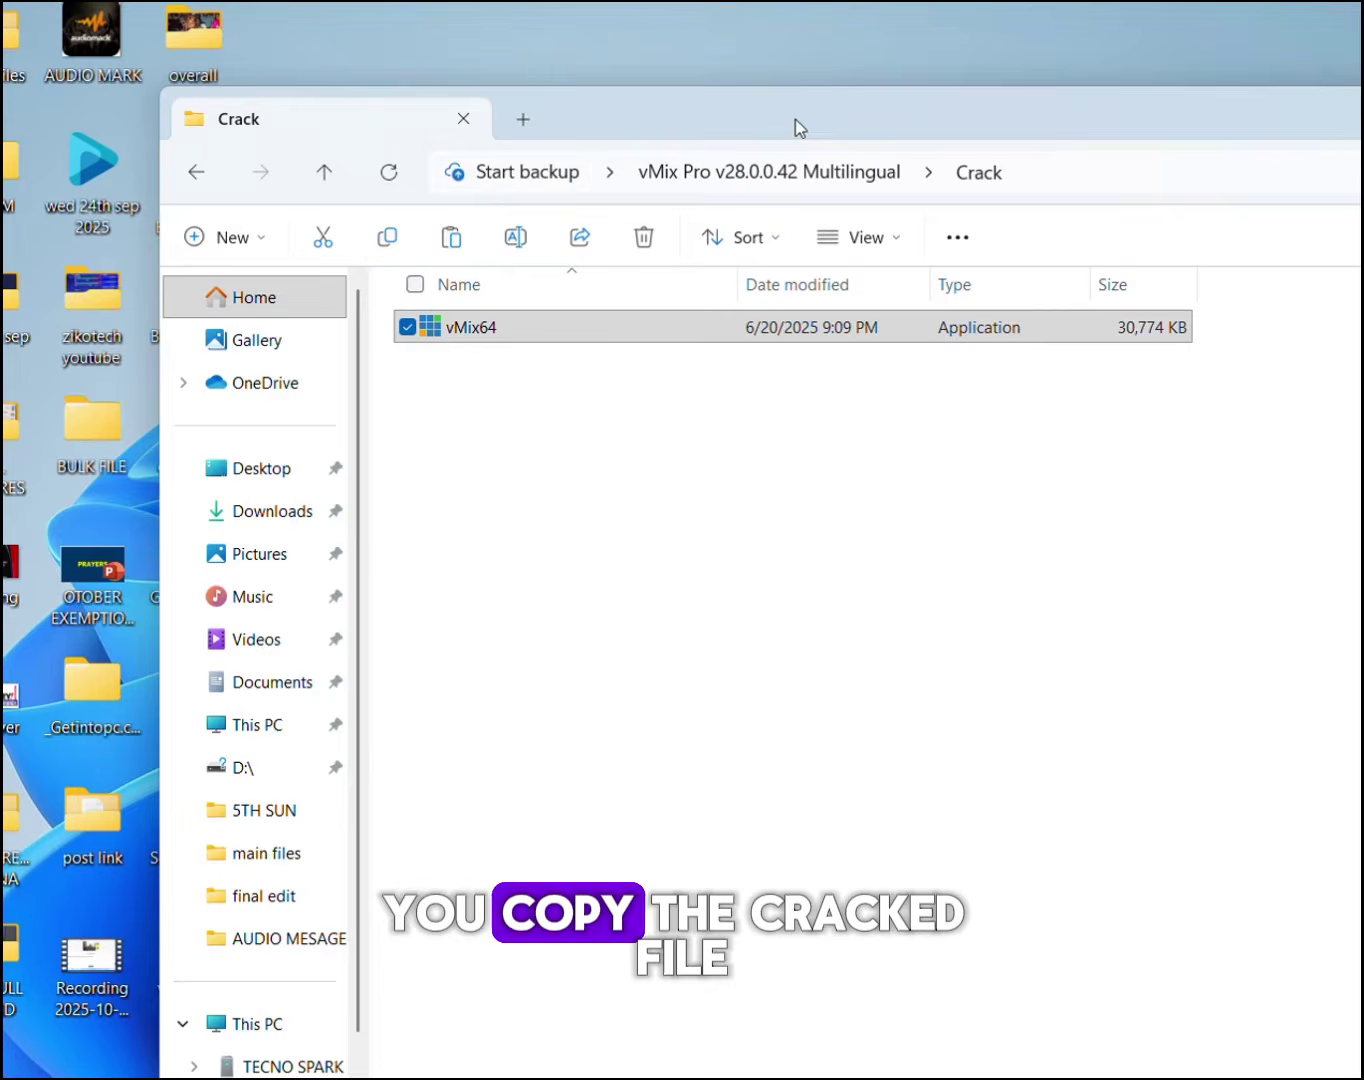
drag(796, 126, 352, 198)
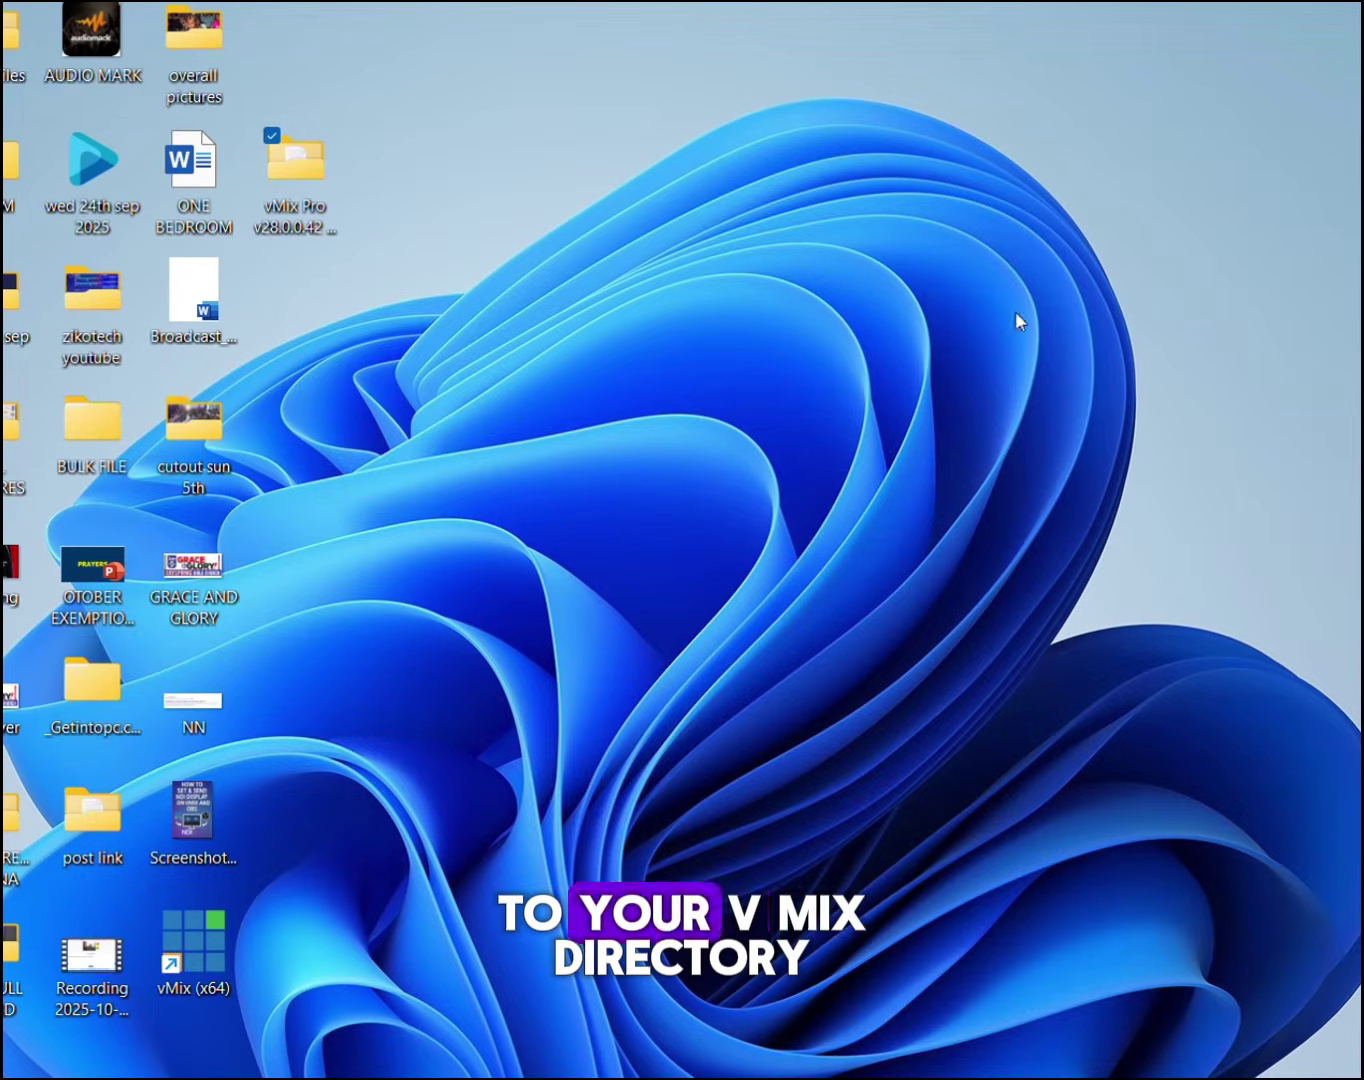
- Open the file location of the vMix (x64) desktop shortcut
right_click(199, 958)
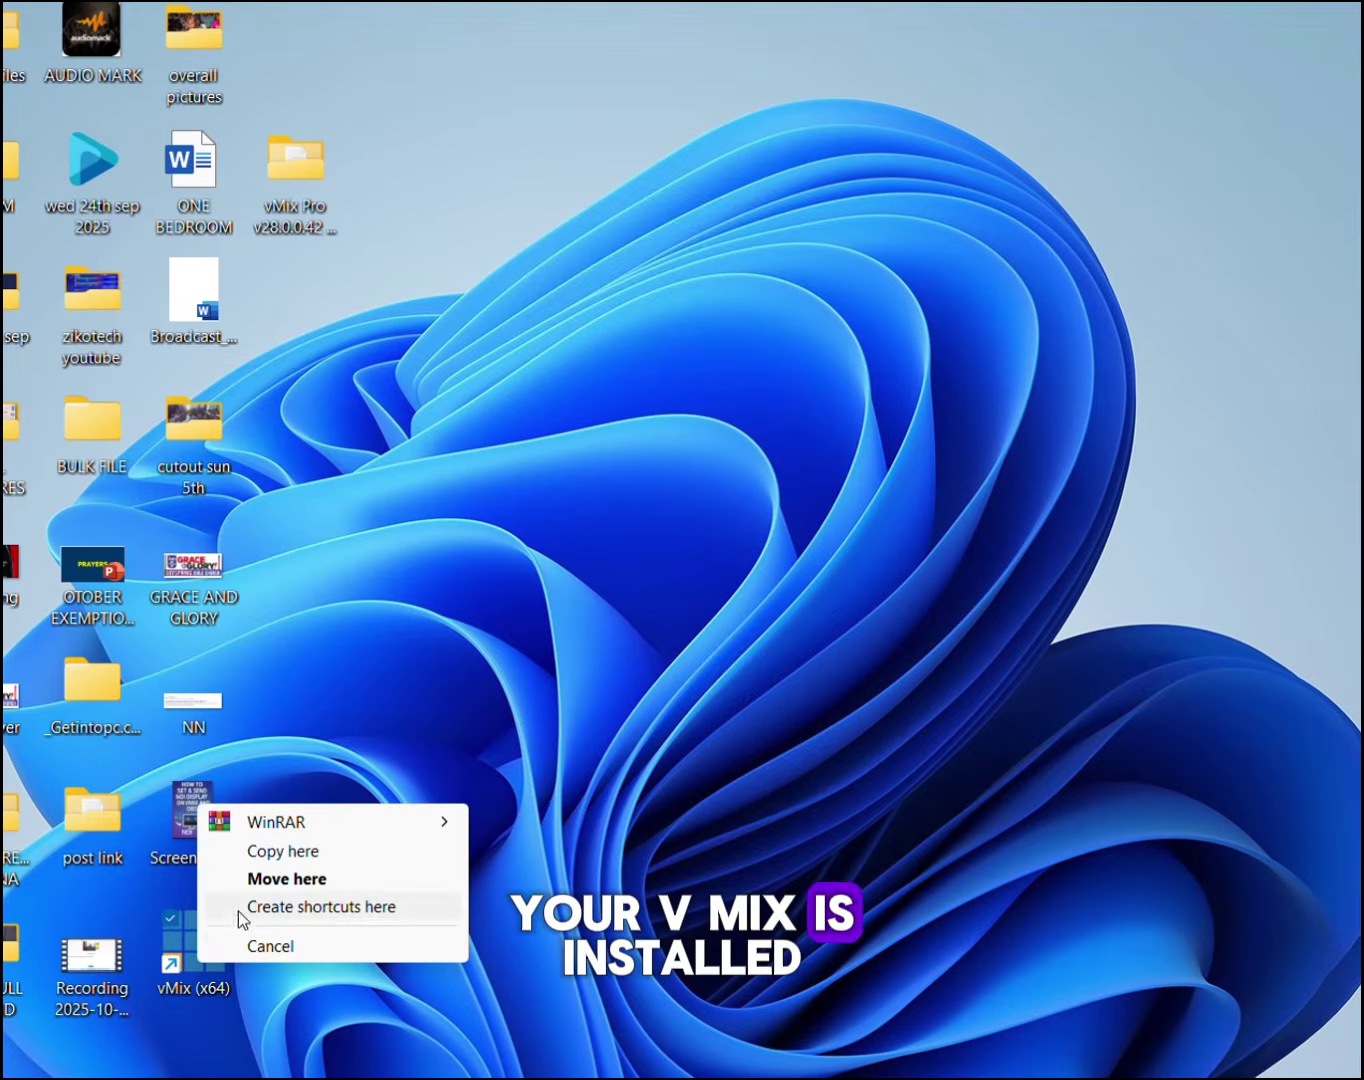
click(391, 948)
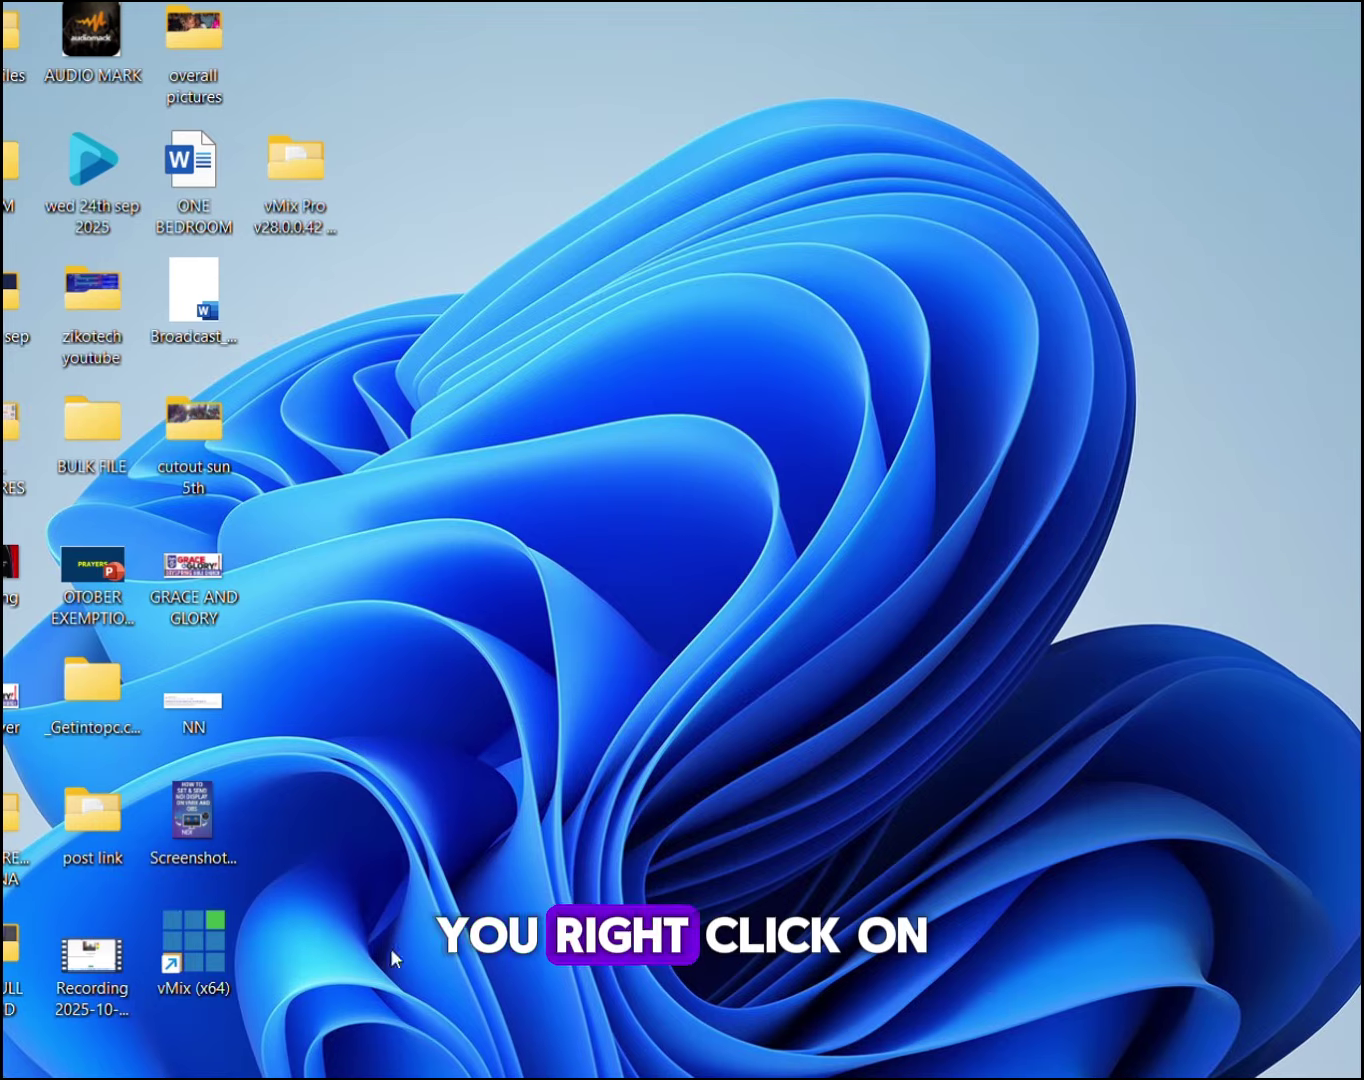
right_click(219, 953)
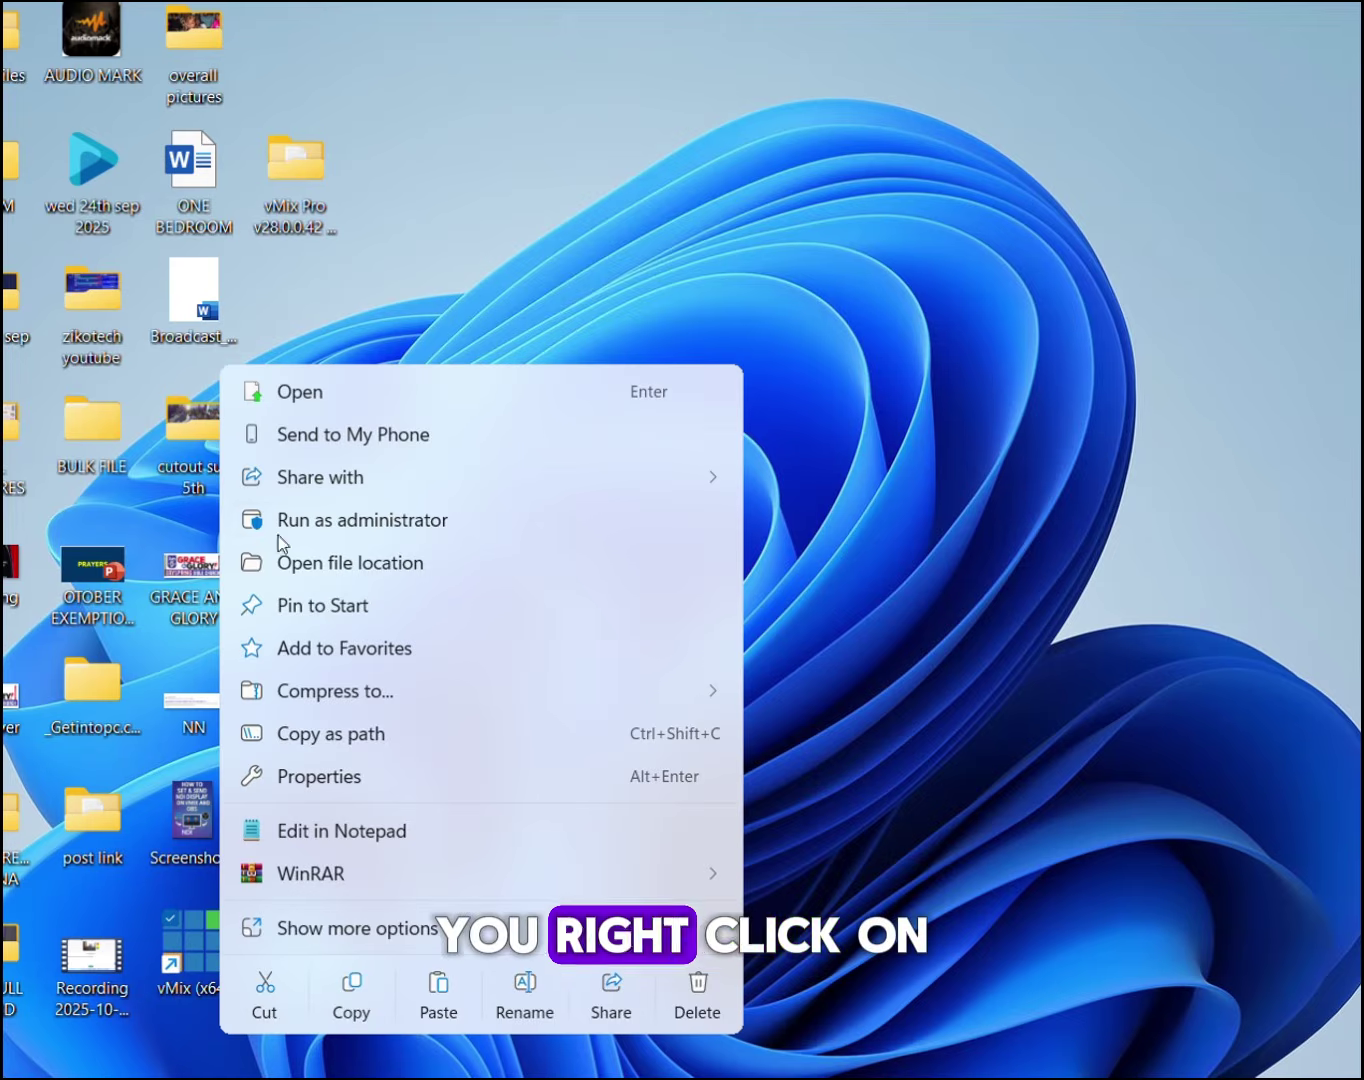
click(386, 567)
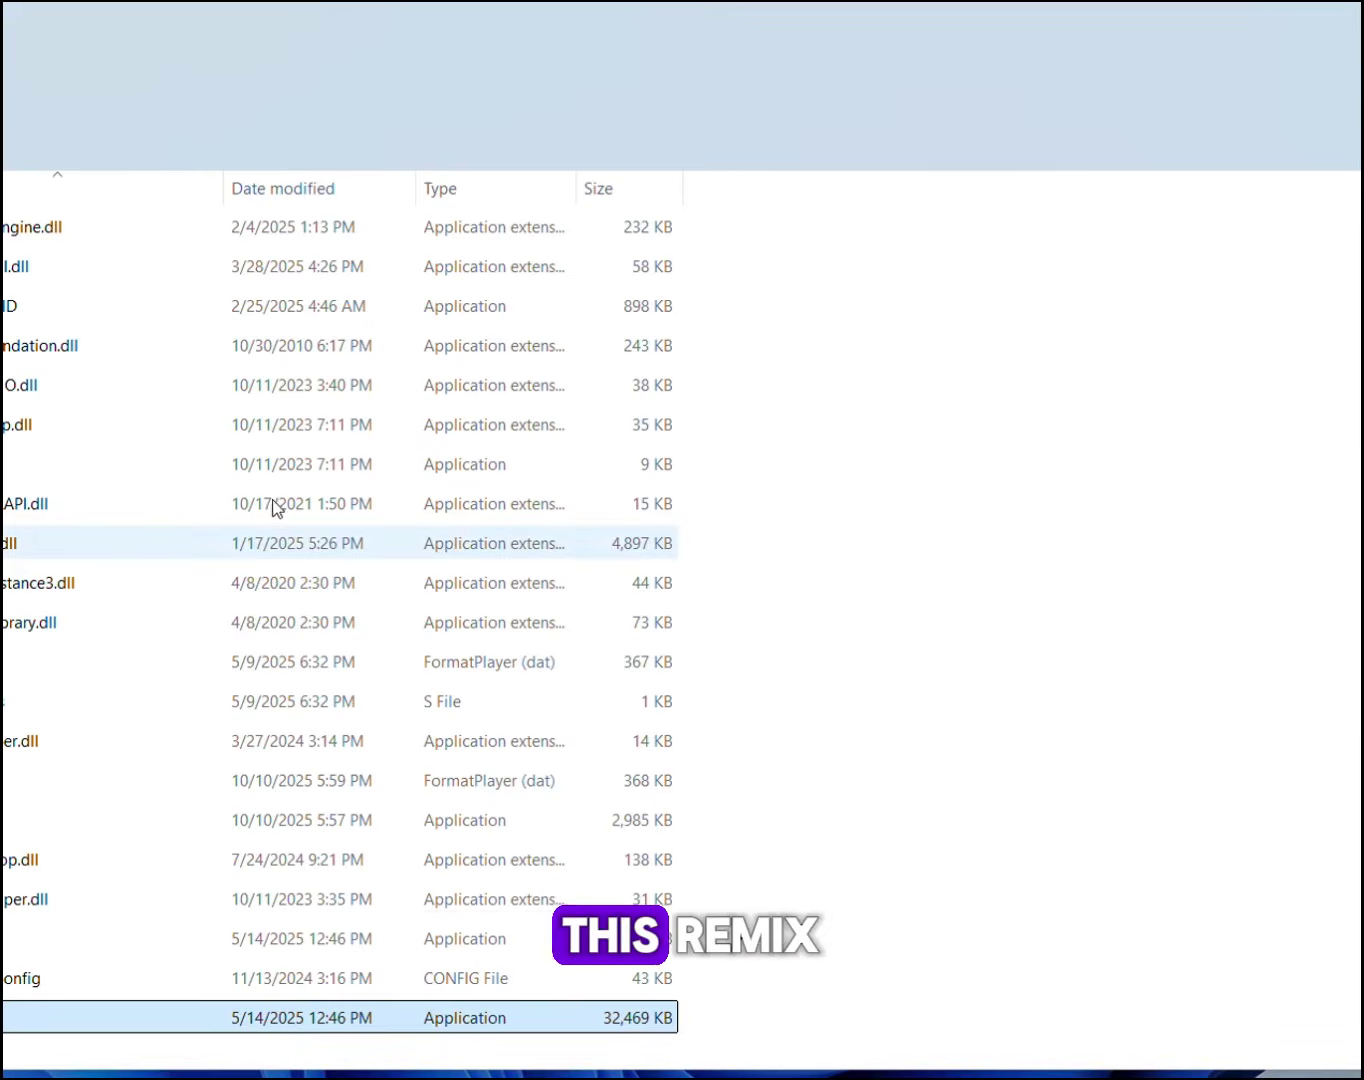
- Paste the copied vMix64 file into the vMix program folder, replacing the existing vMix64.exe
scroll(203, 568, down, 1)
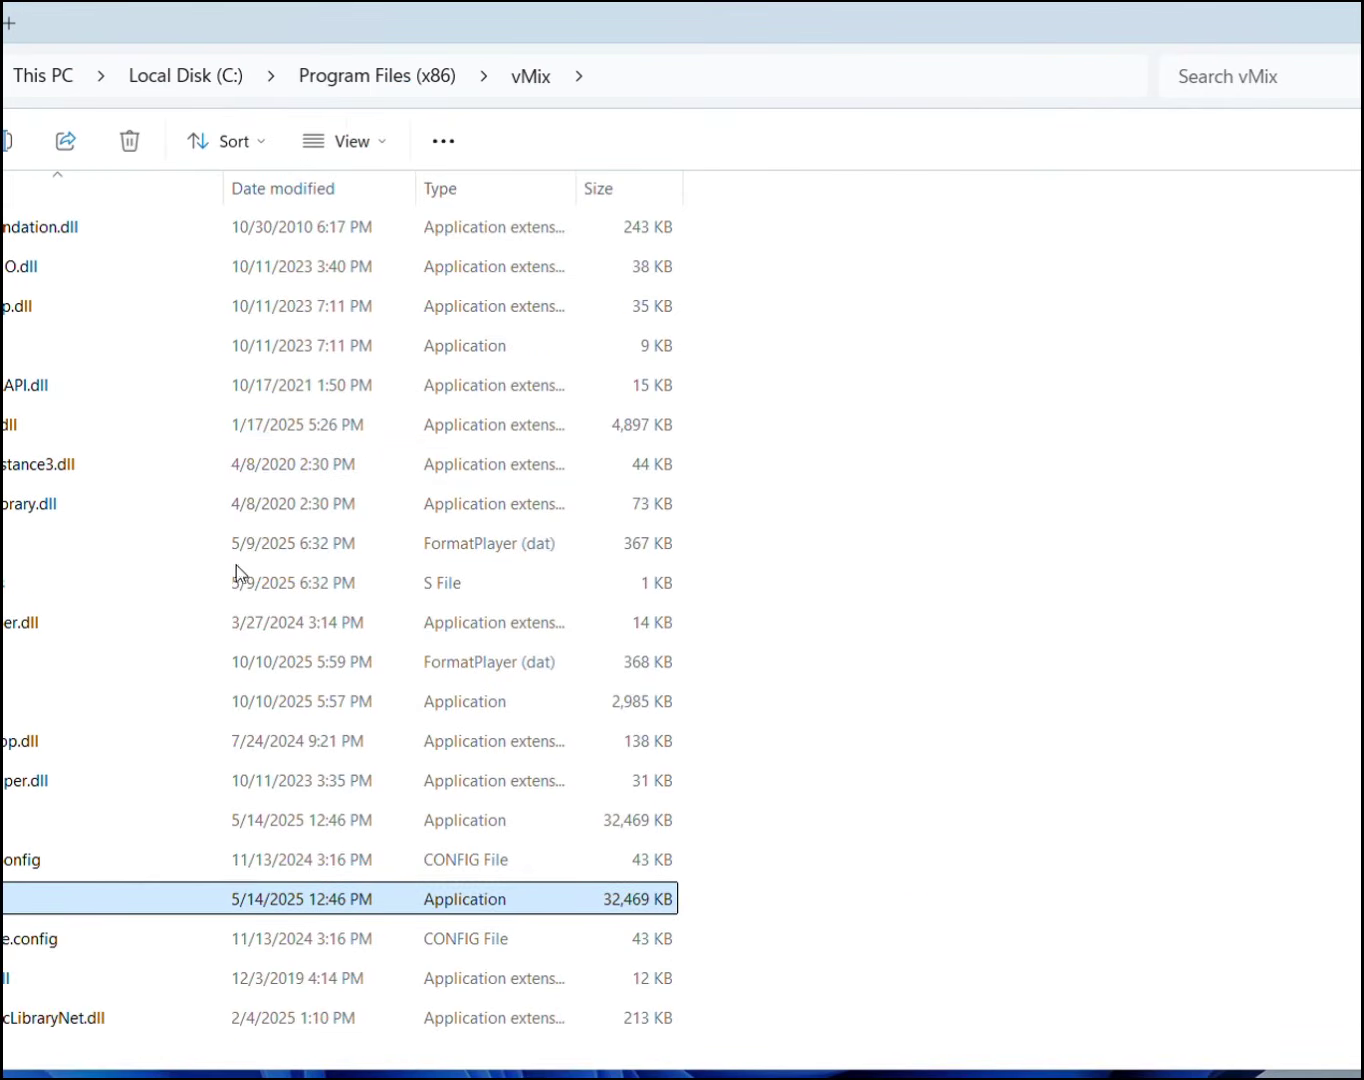
click(92, 625)
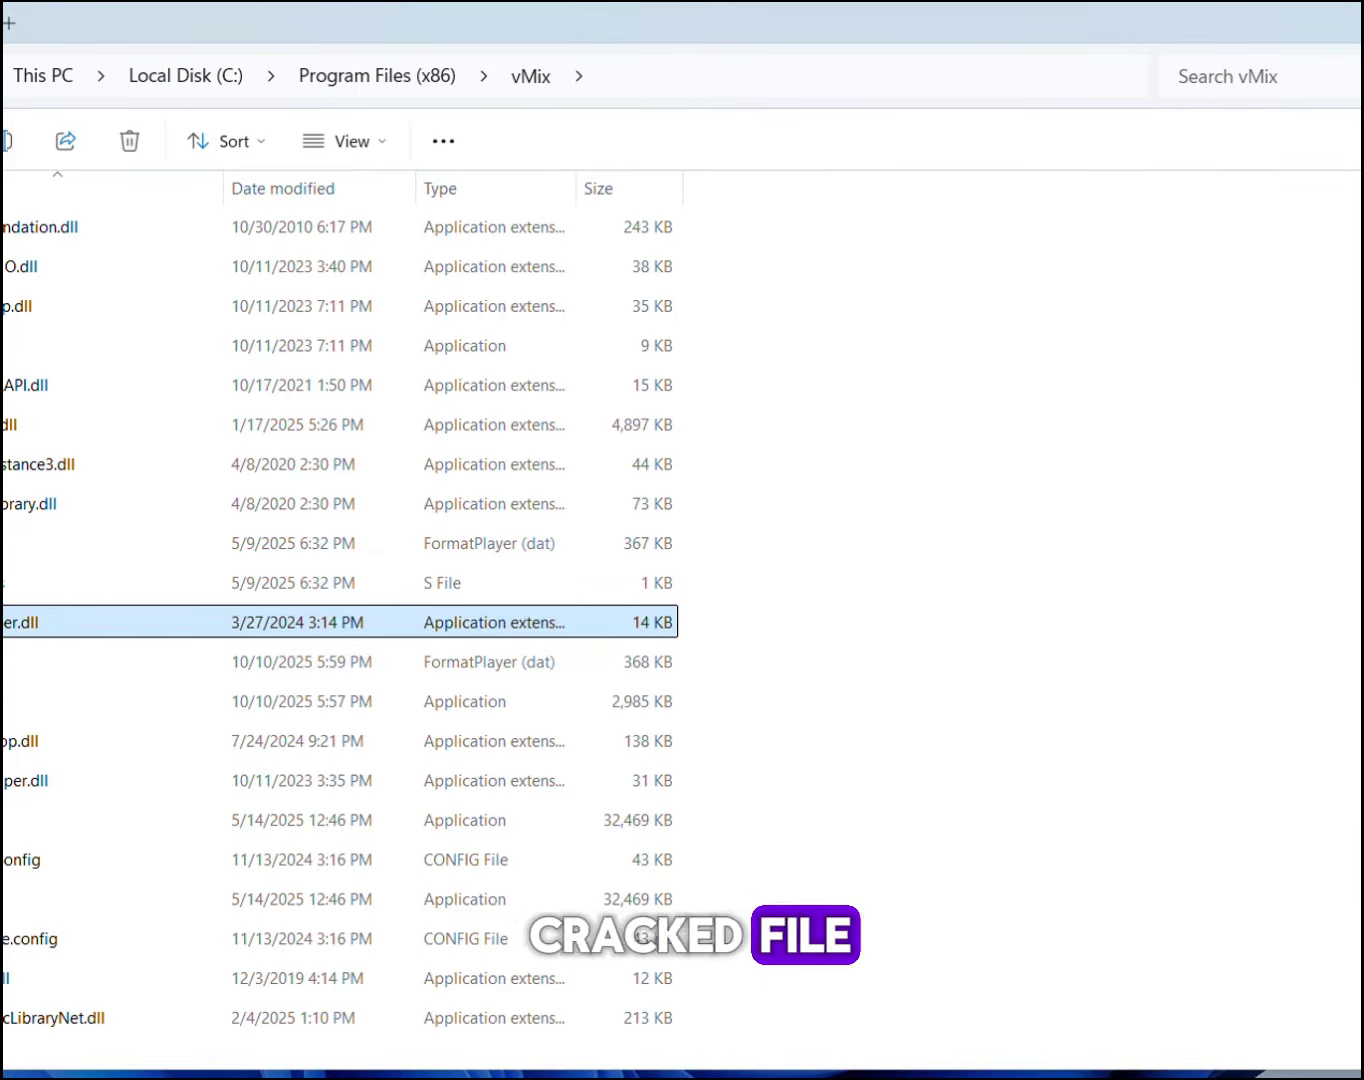
right_click(3, 578)
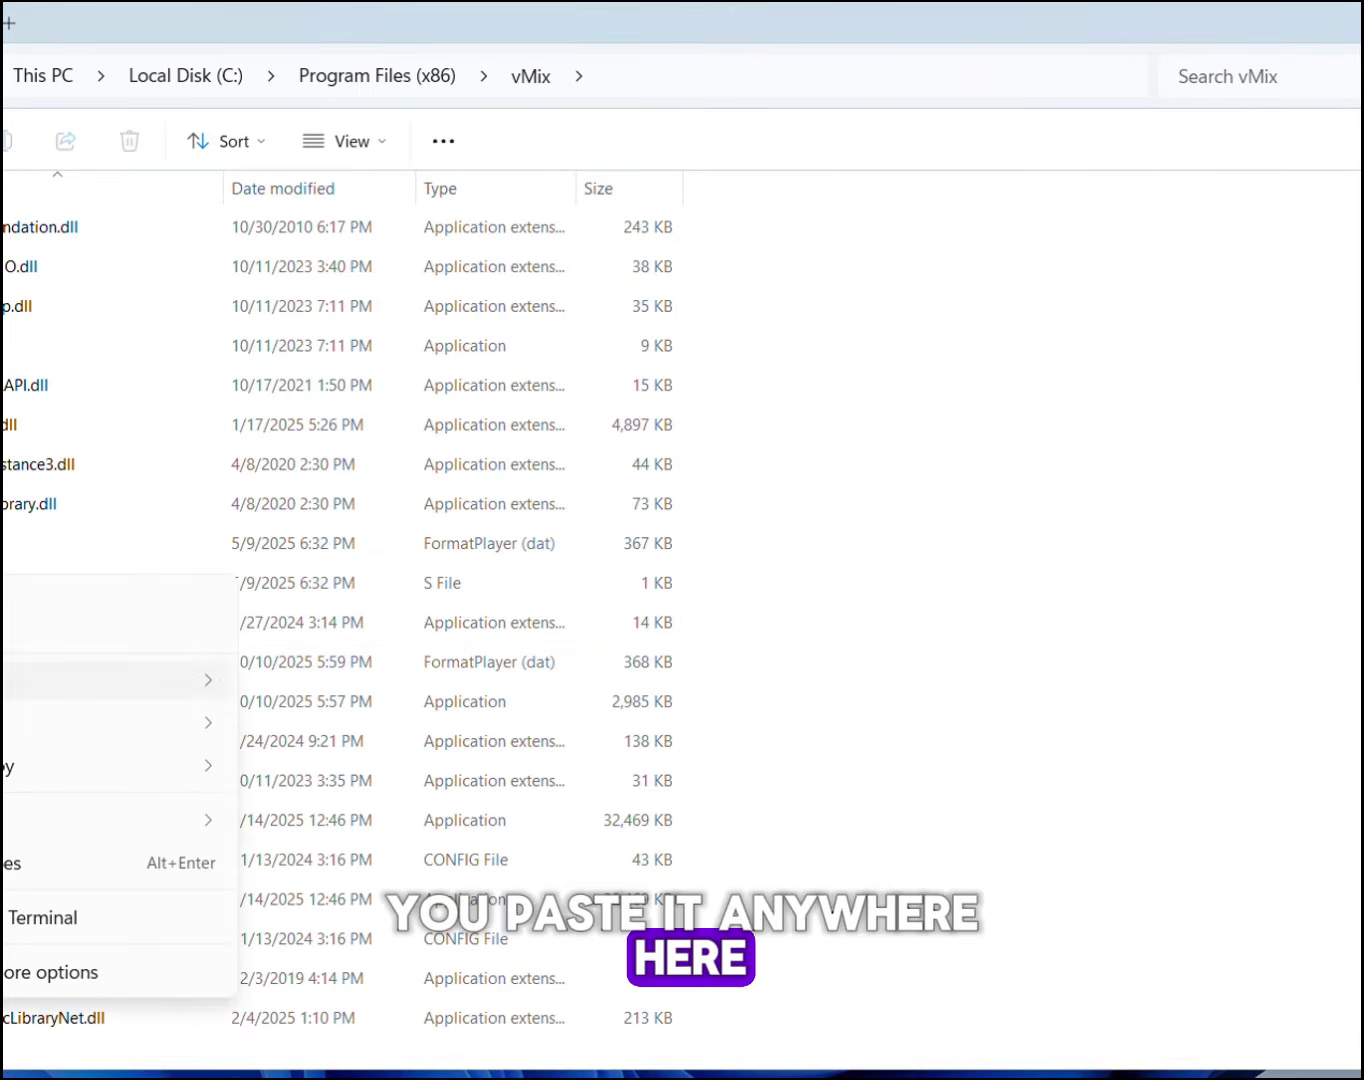
key(ctrl+v)
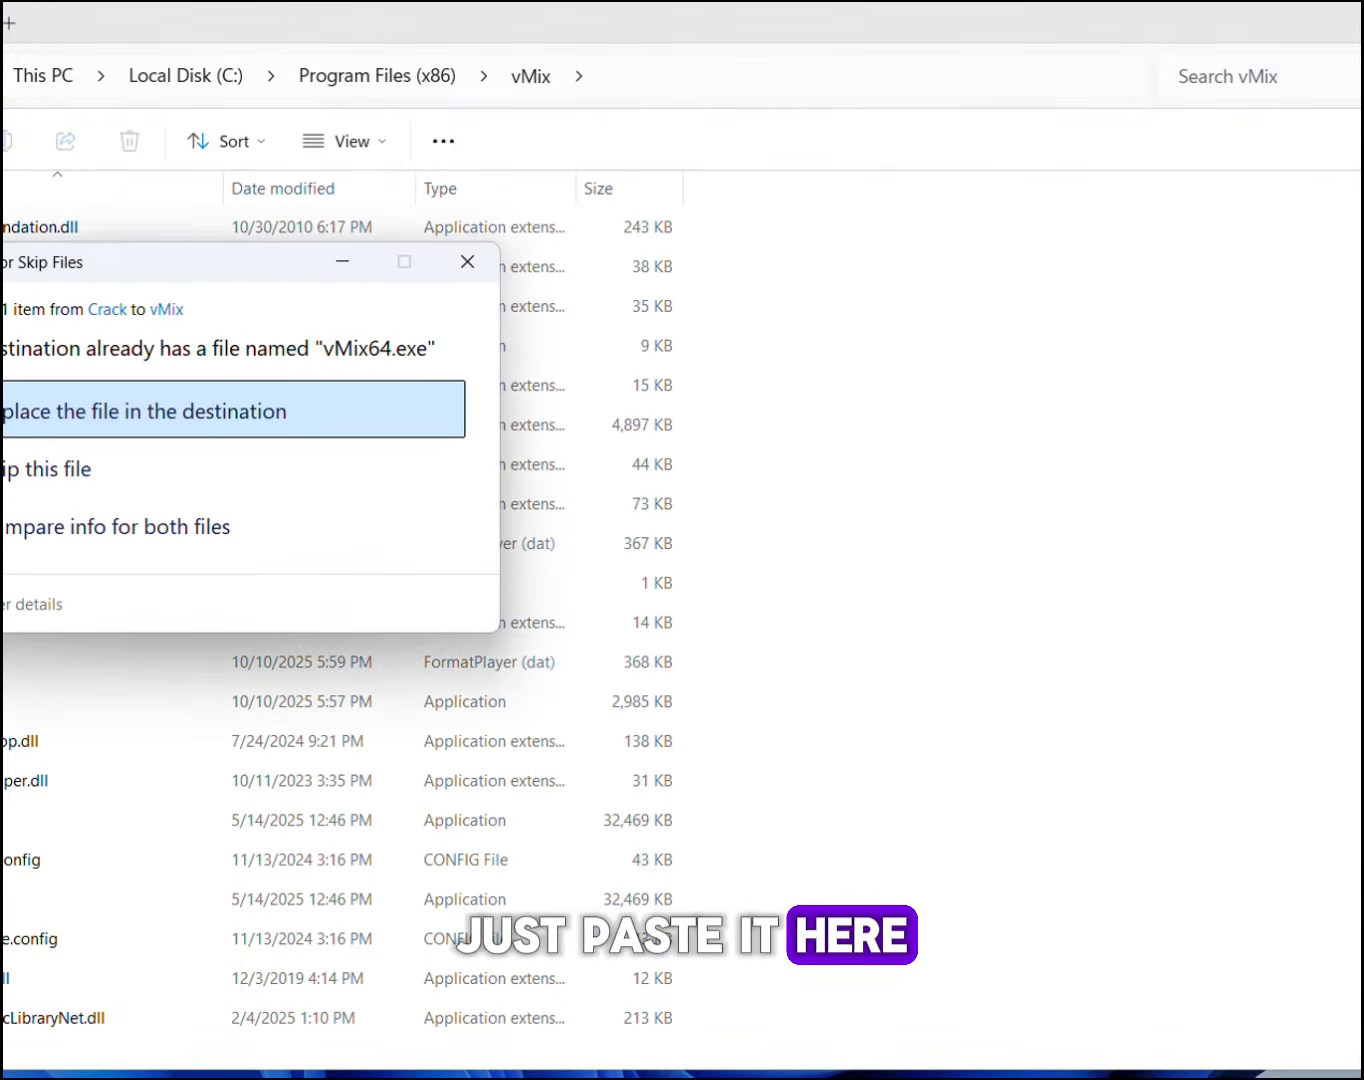
click(145, 415)
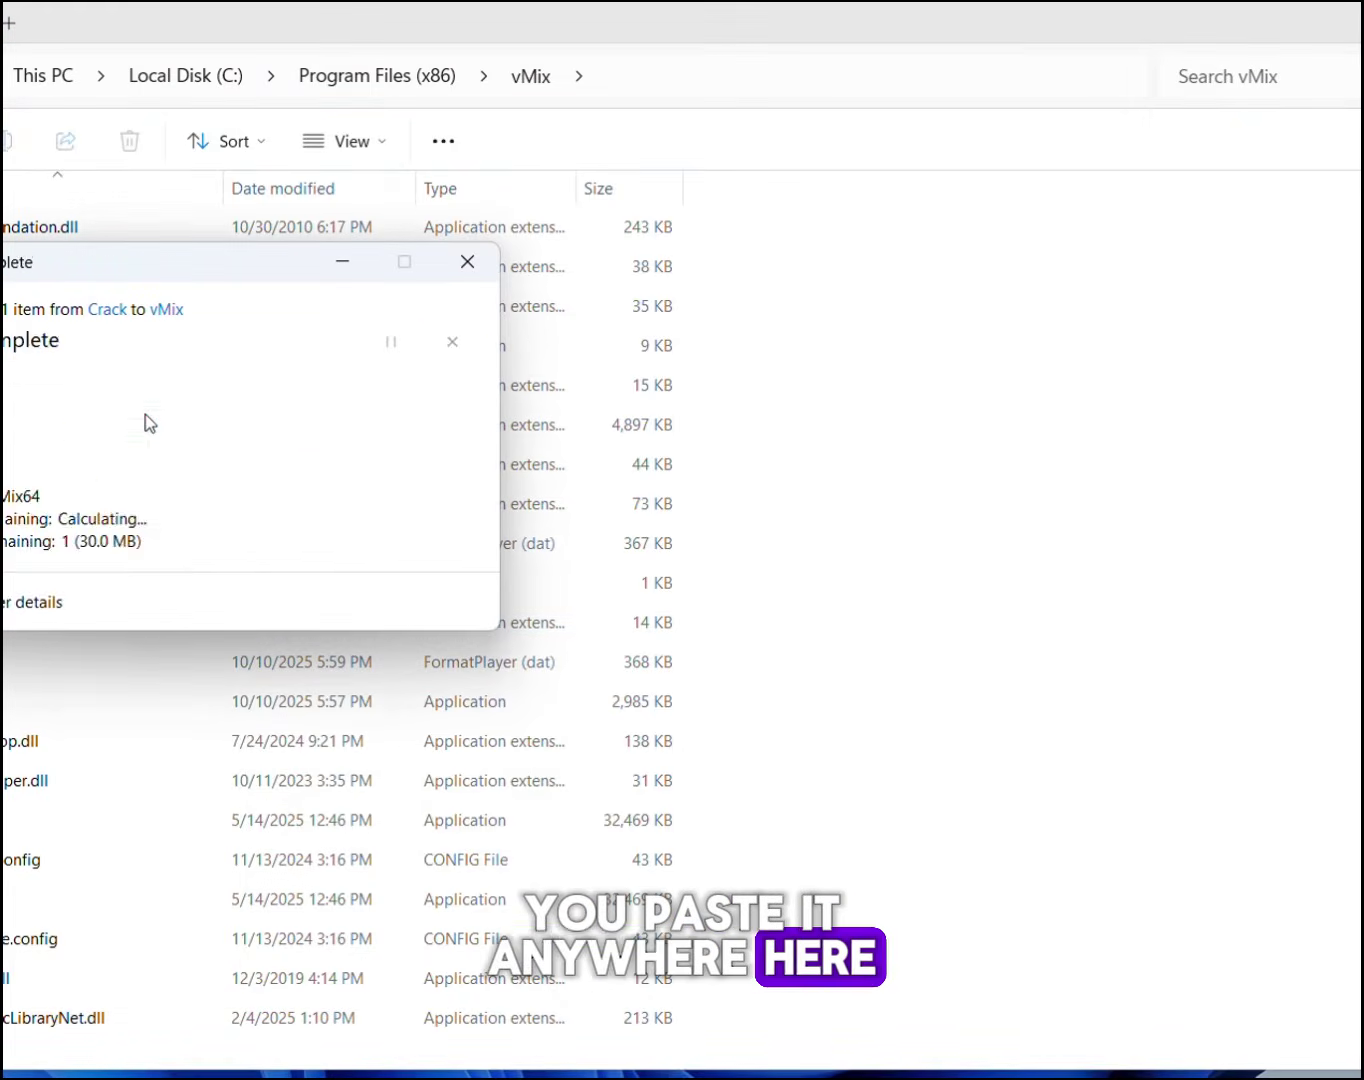
click(151, 423)
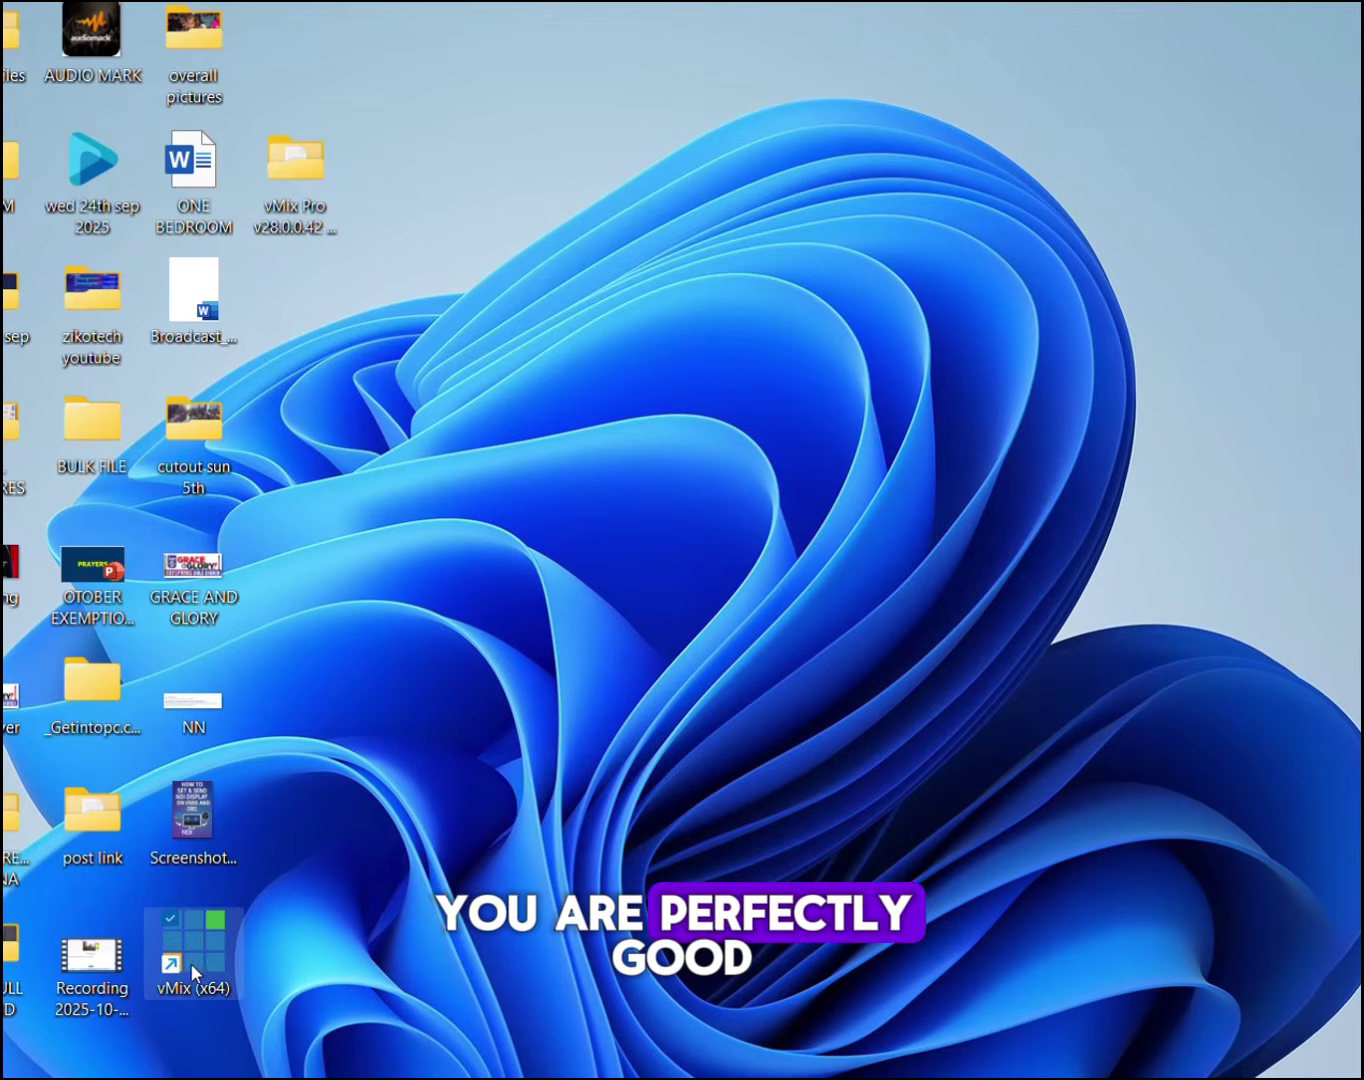
- Launch vMix from its desktop shortcut and open the dialog for adding an input
double_click(205, 954)
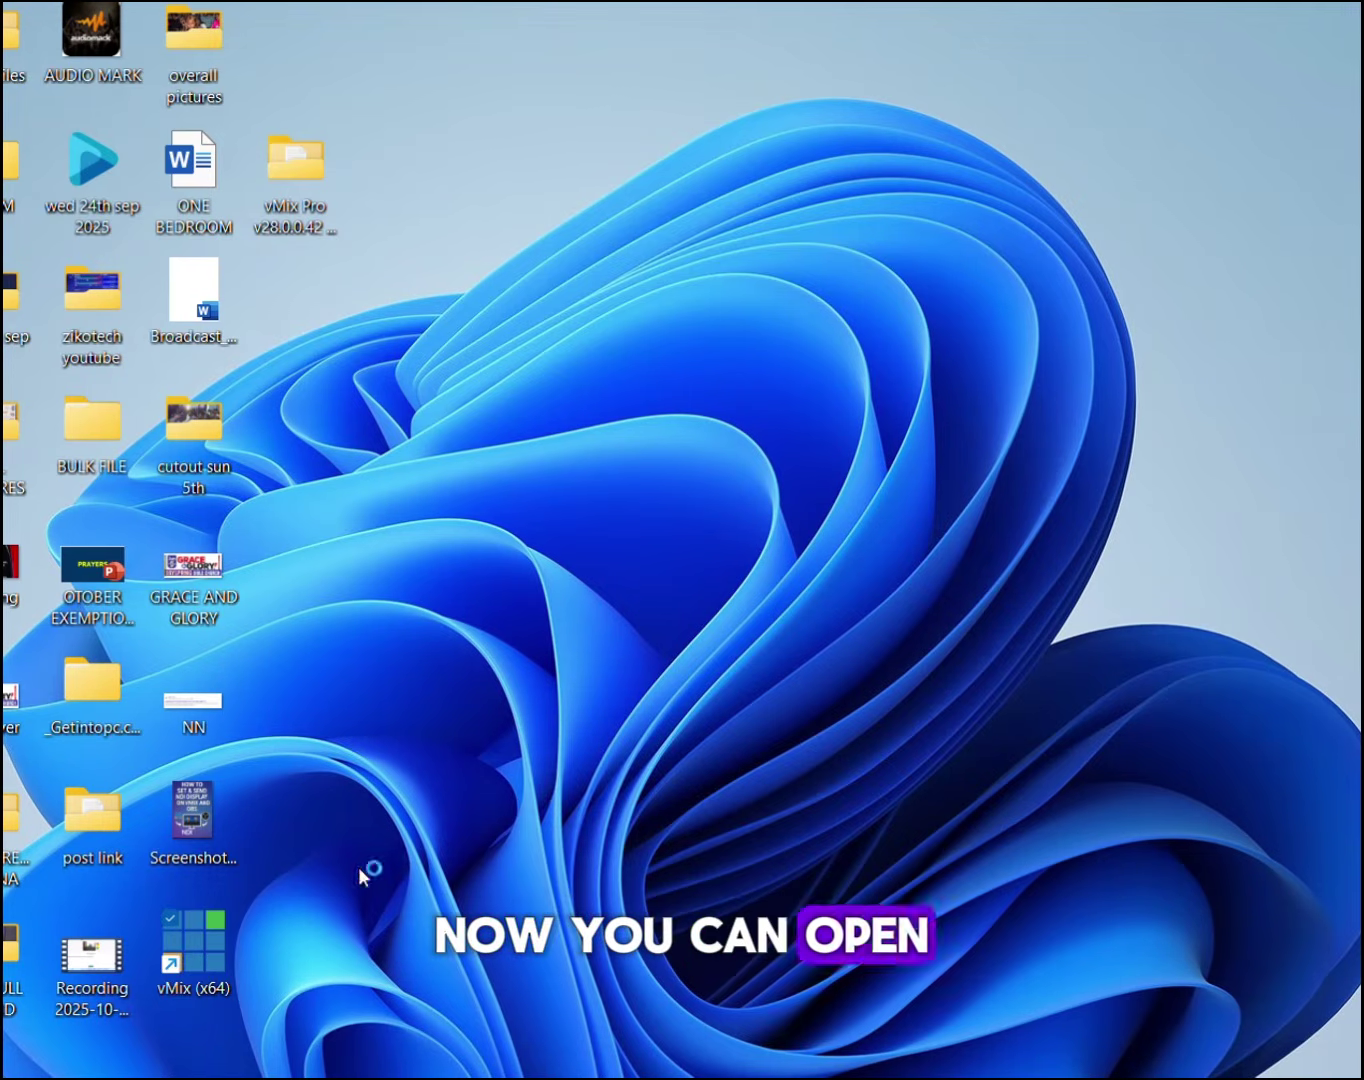
click(776, 790)
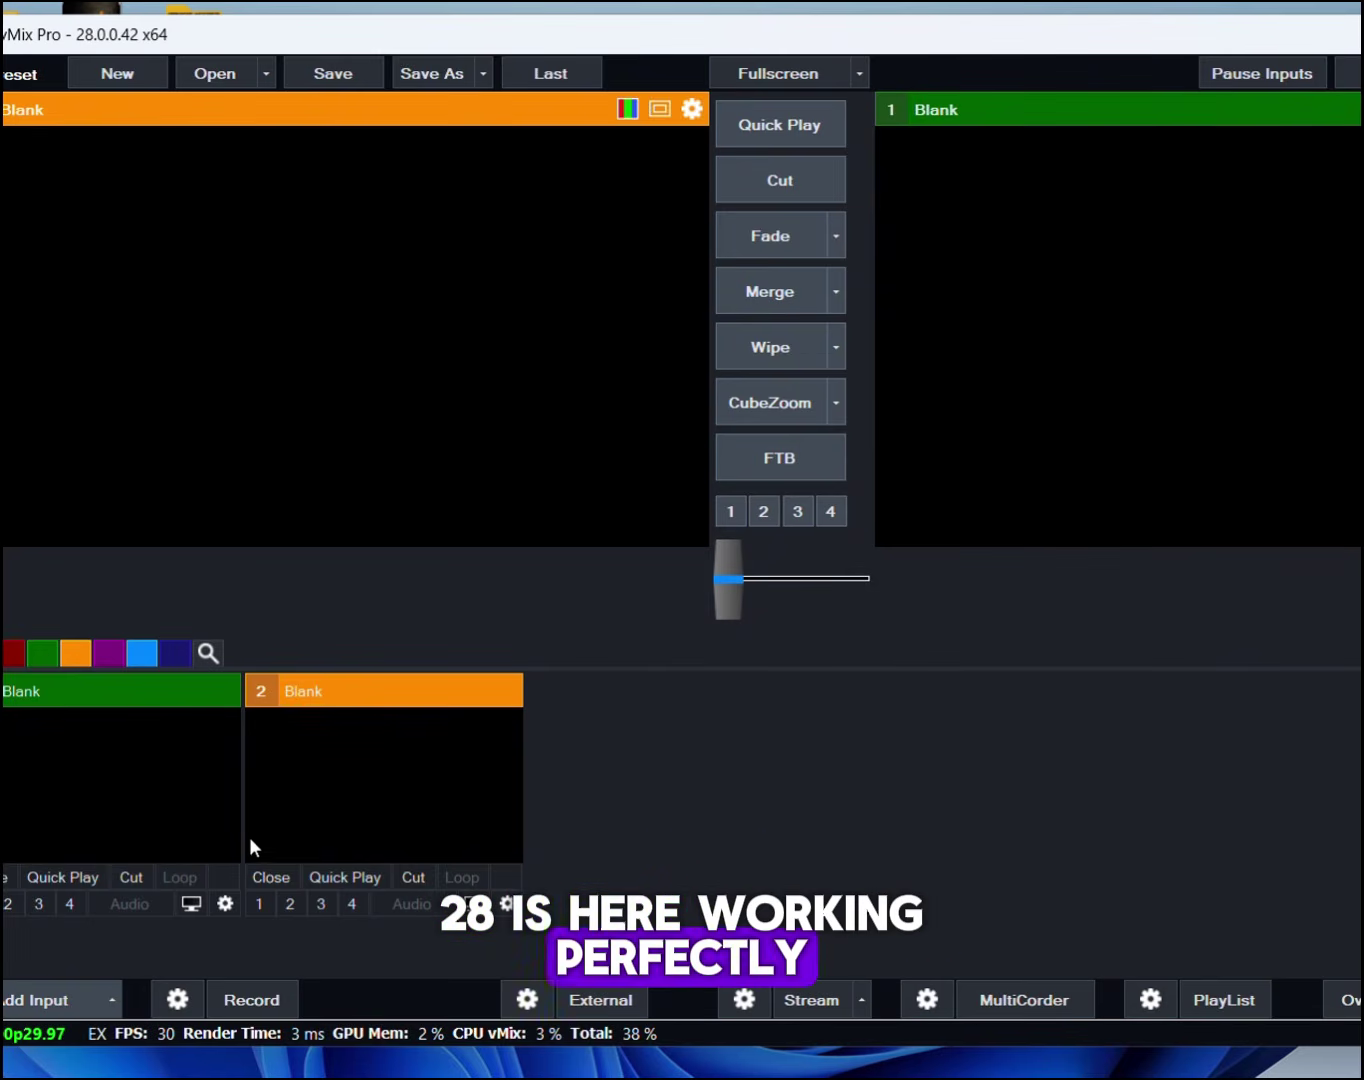
click(62, 985)
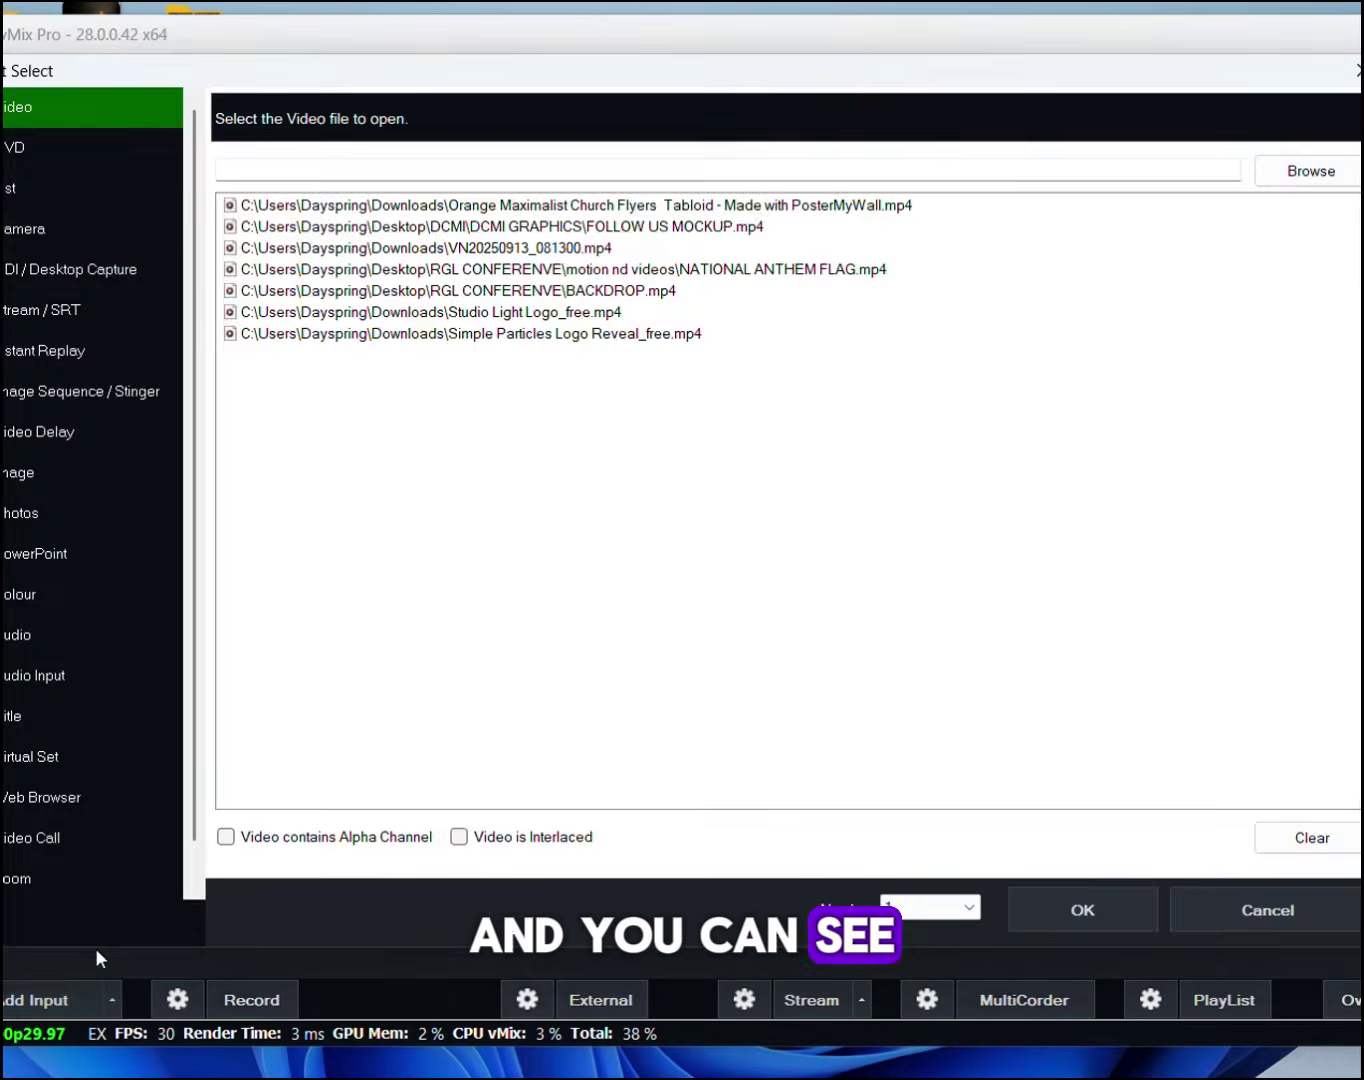
- Examine the Zoom input type and open its plugin download page, closing the browser window when done
scroll(105, 825, down, 1)
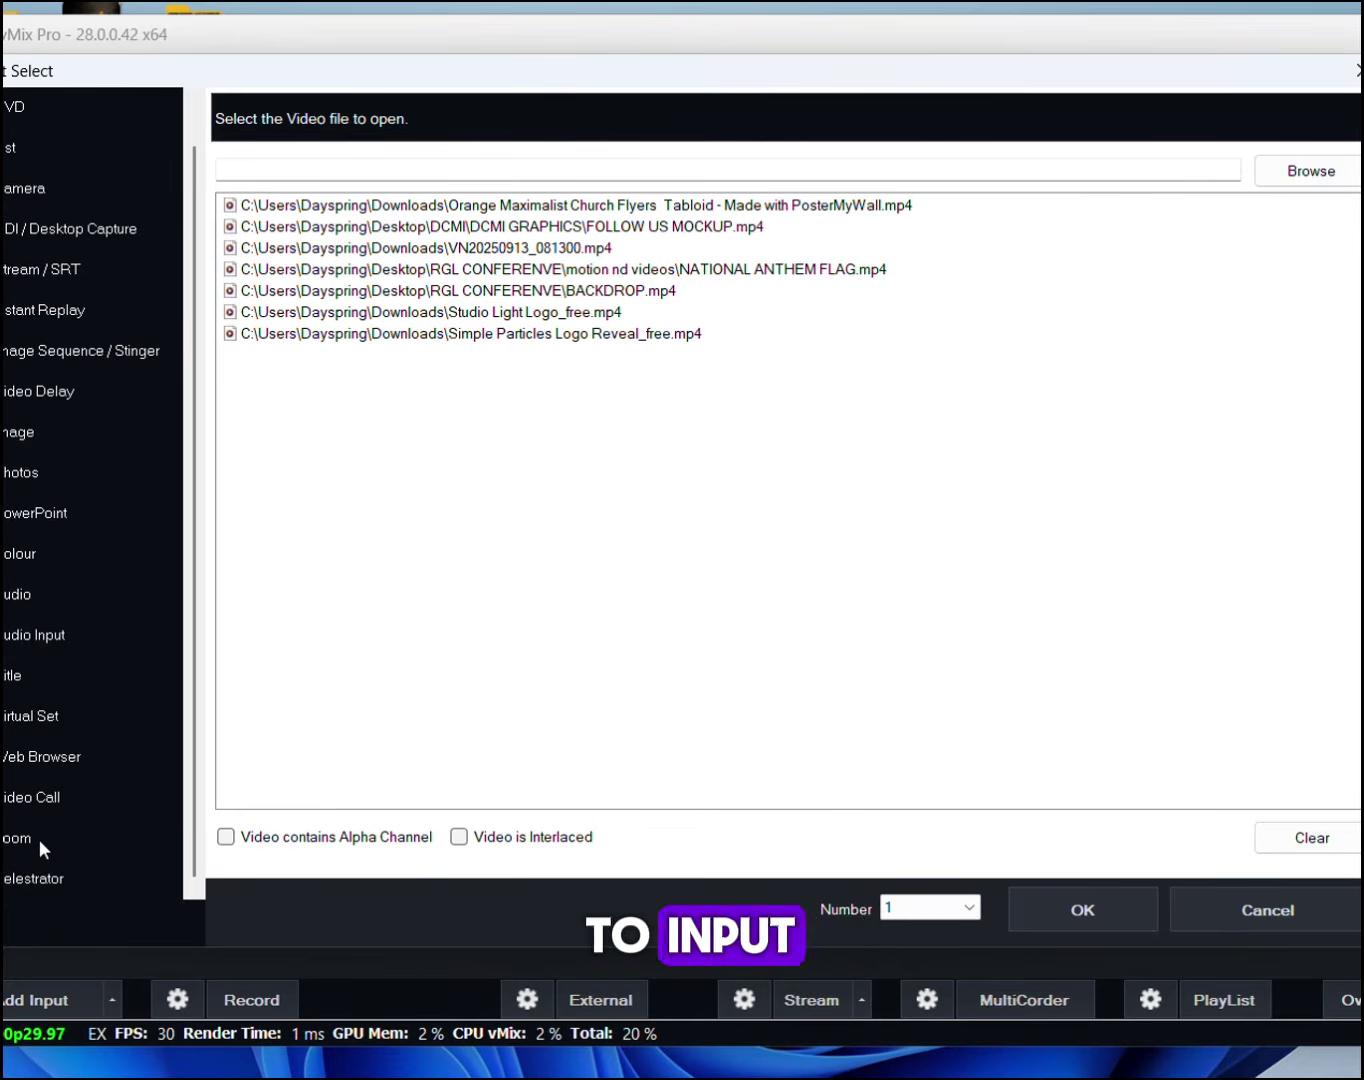
click(40, 843)
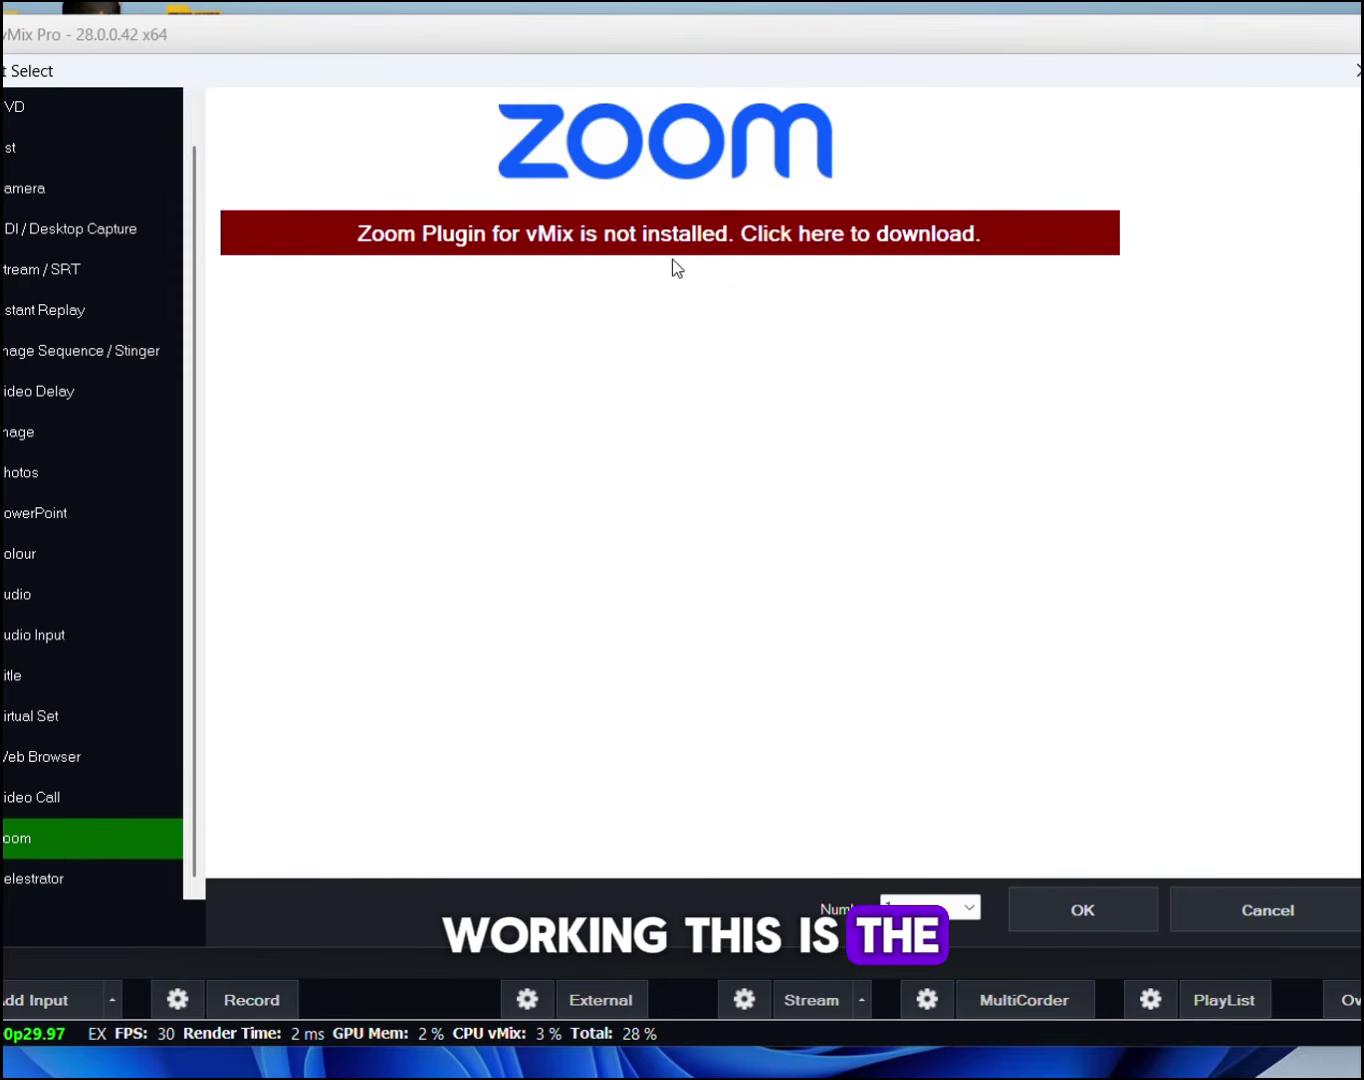
click(806, 246)
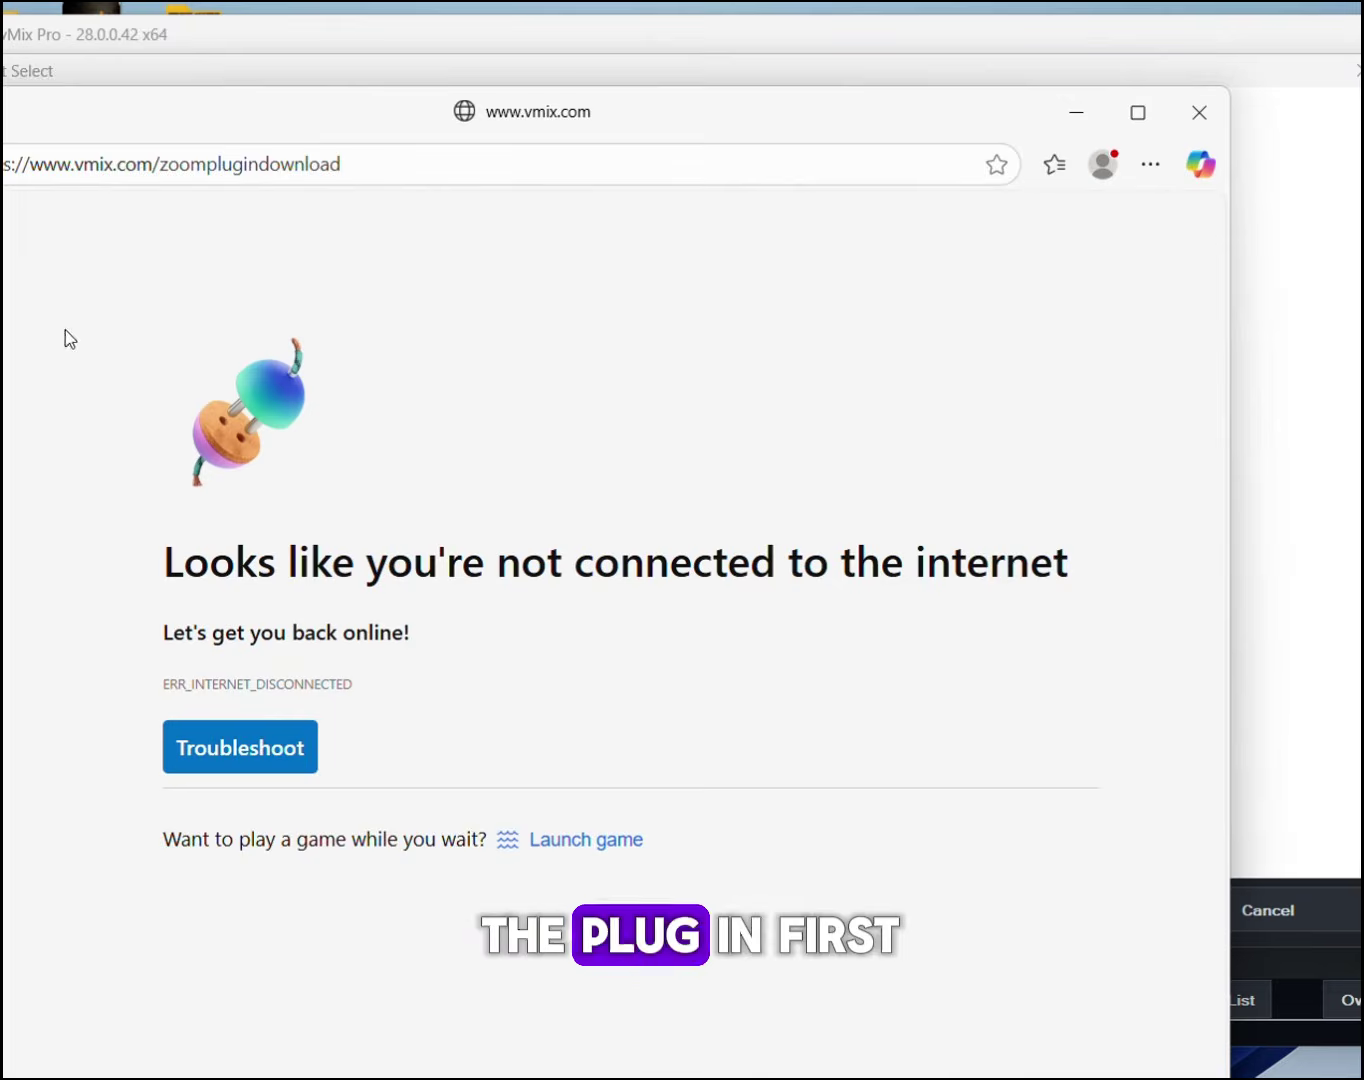
click(1200, 113)
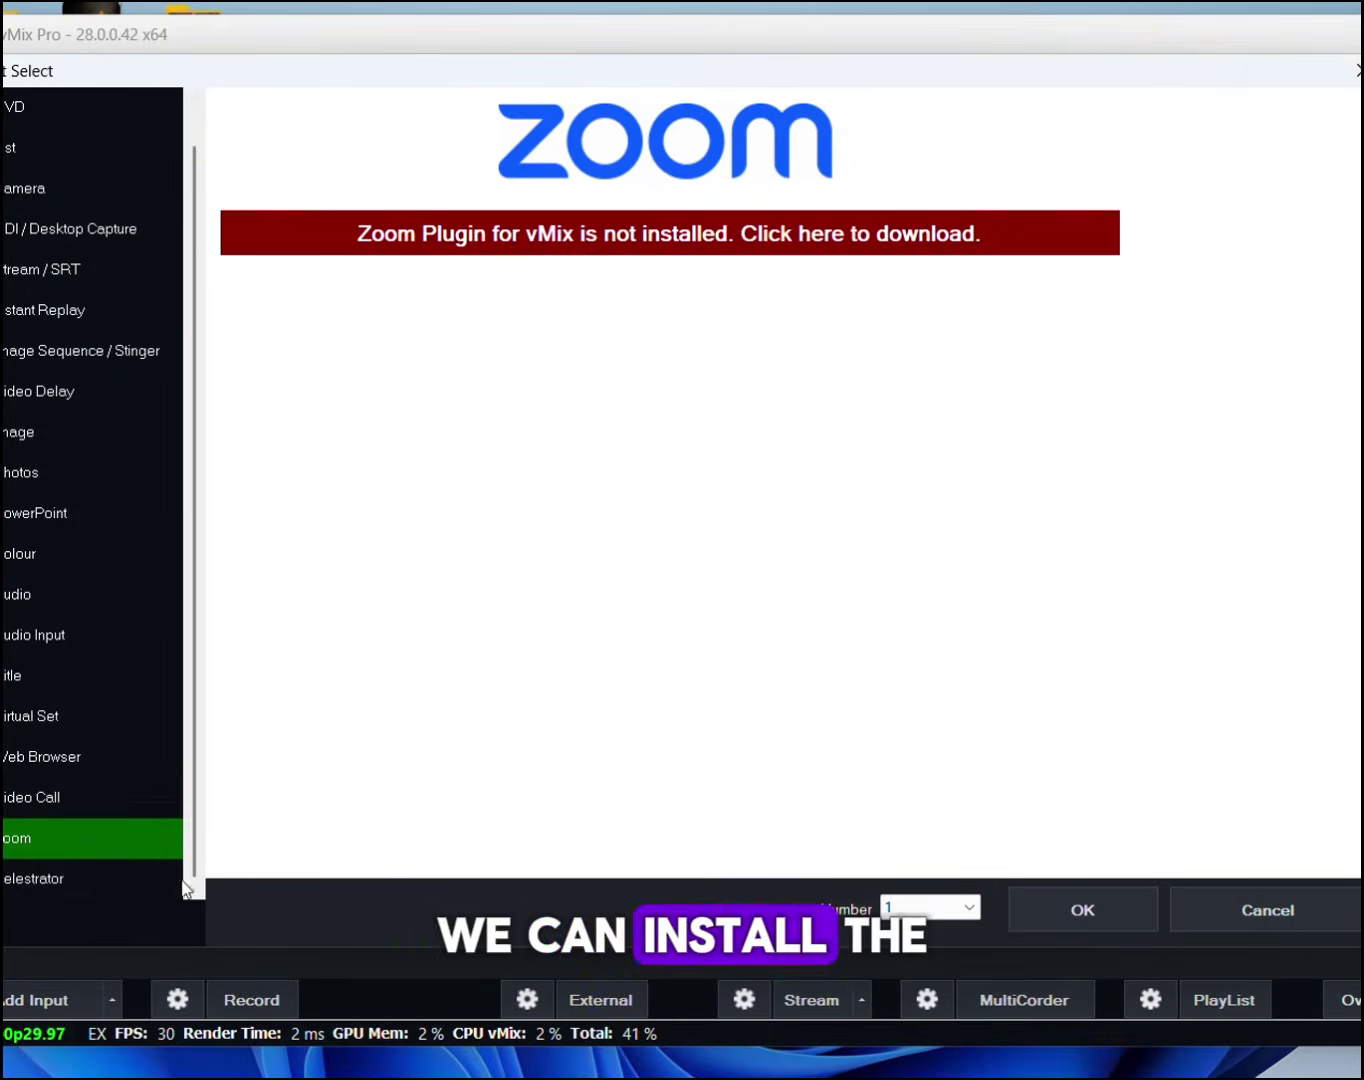
- Open the Video Call input type, dismiss the error dialog, and view the video source choices for the return feed
click(41, 803)
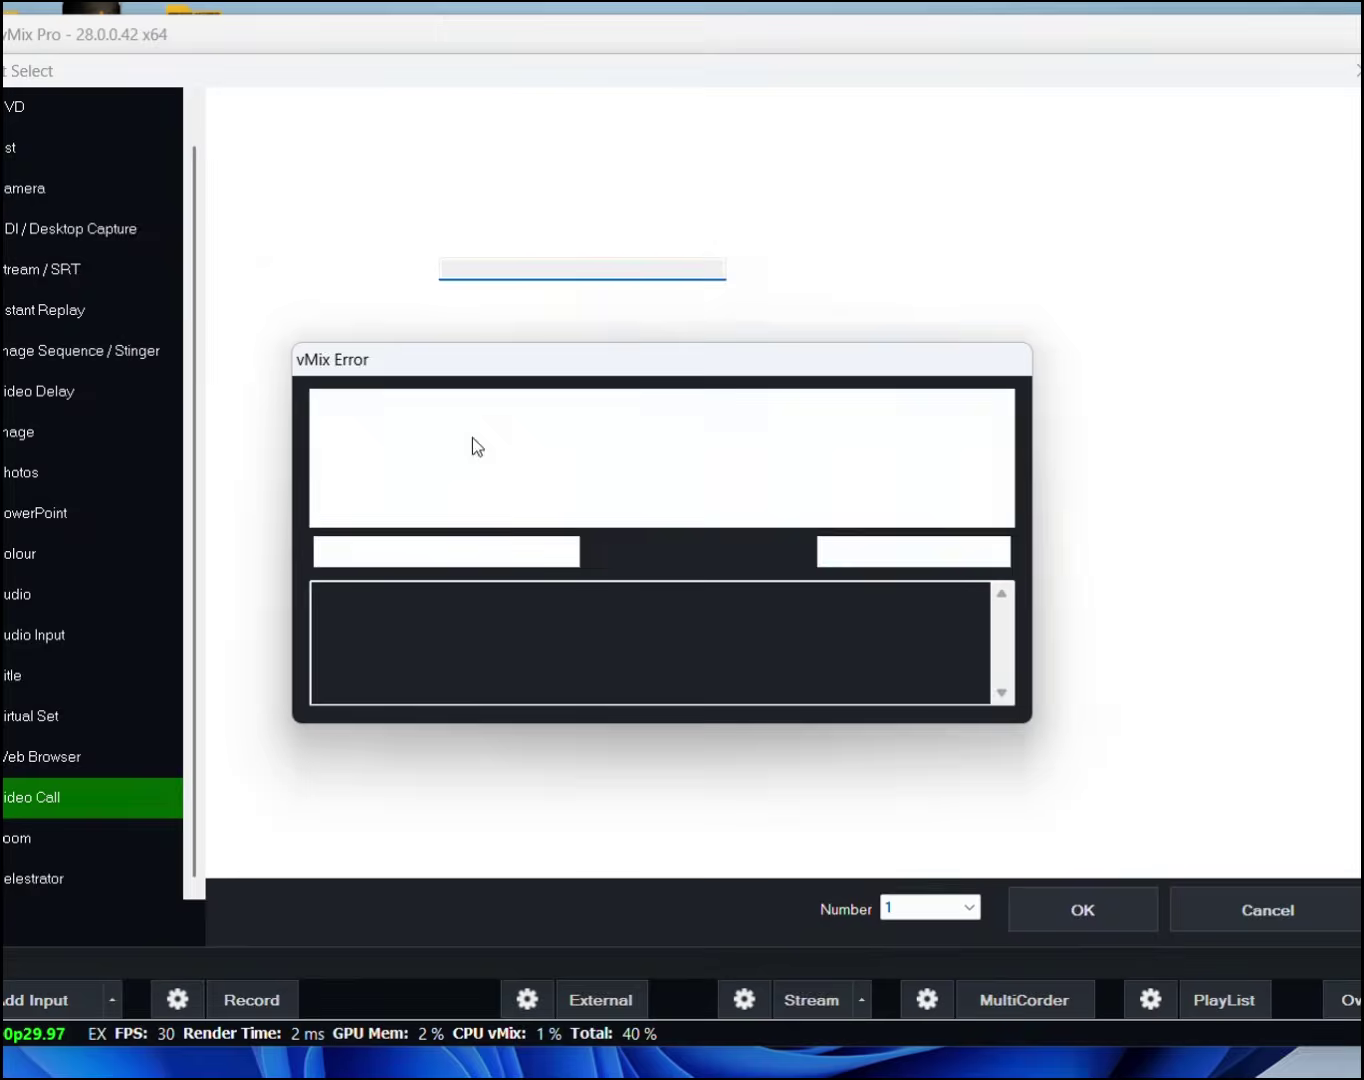
click(852, 551)
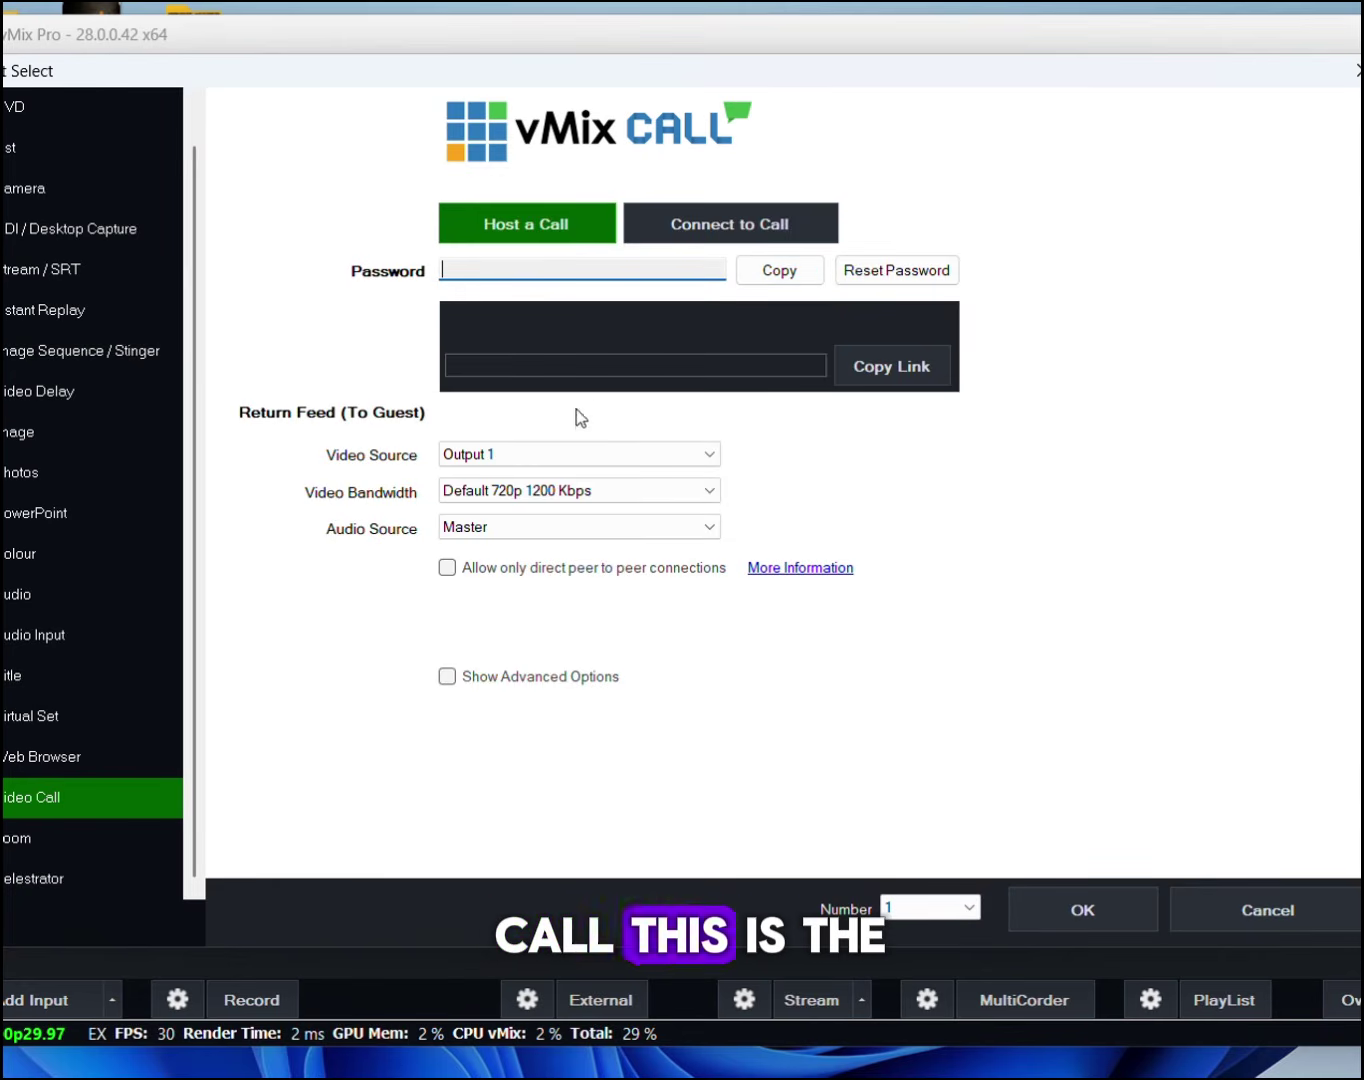
click(531, 452)
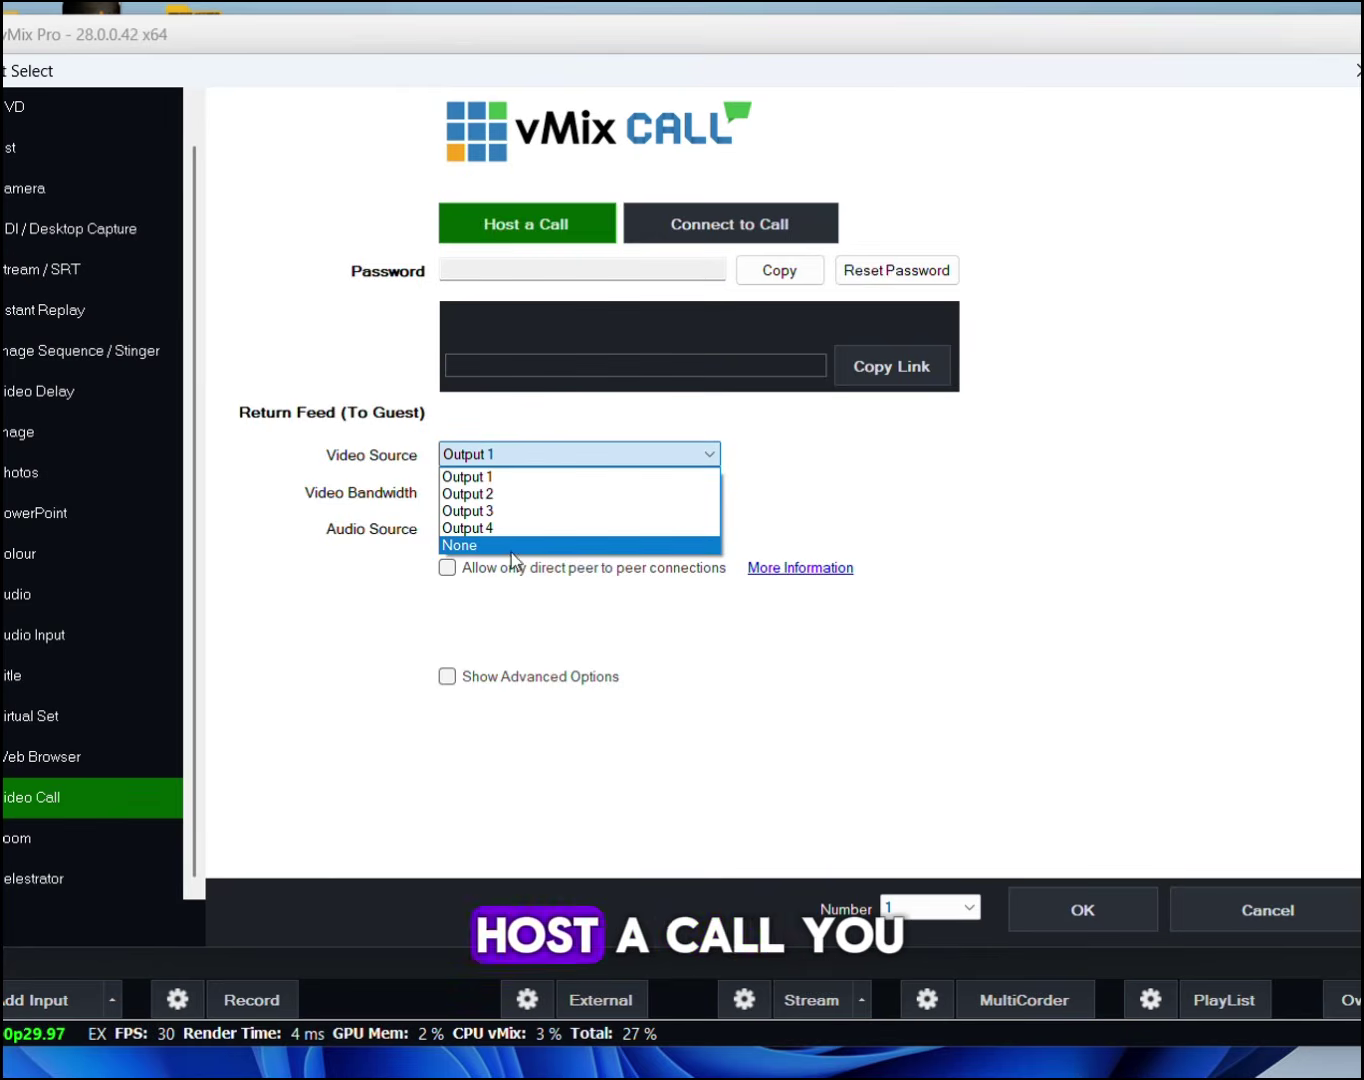
click(817, 539)
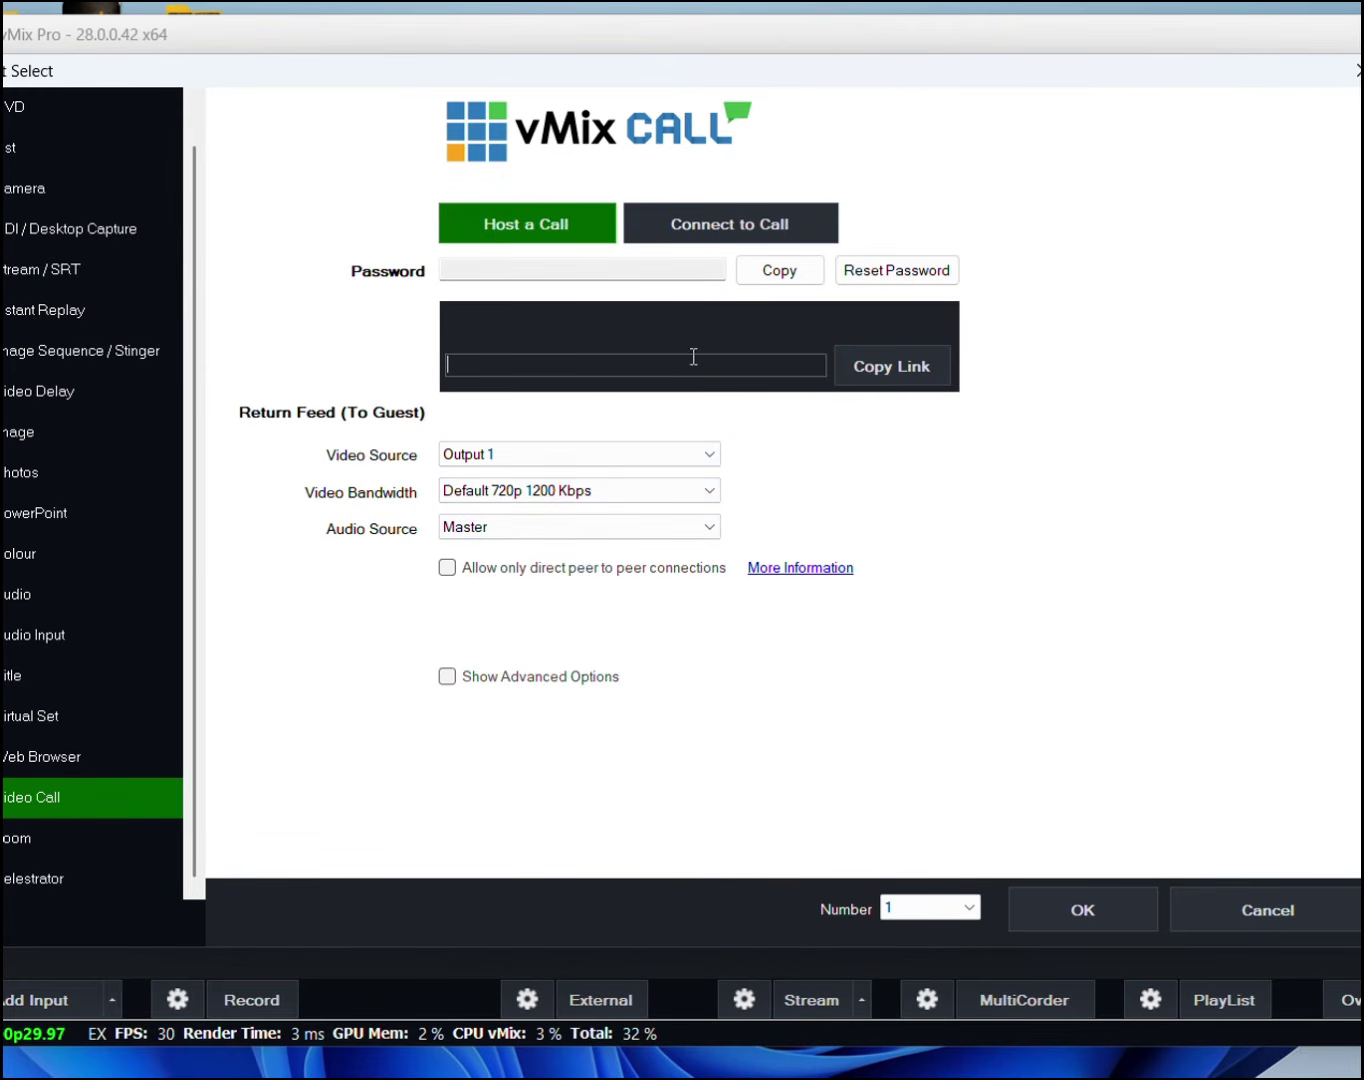
- Look through the available virtual sets and the Web Browser input settings
click(29, 187)
click(25, 718)
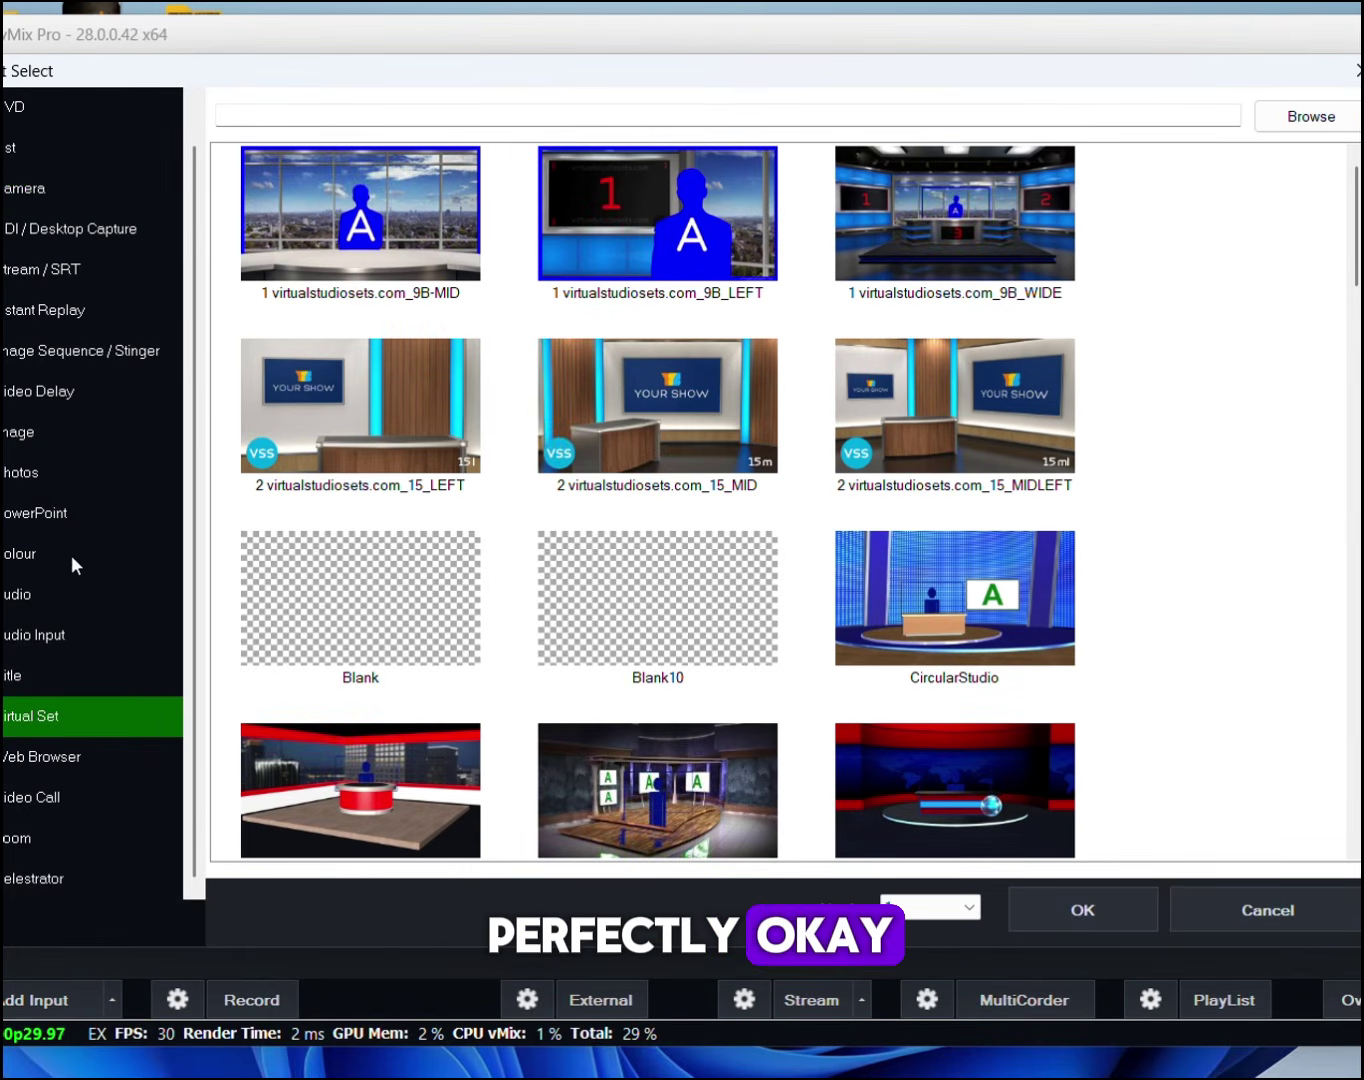
click(56, 753)
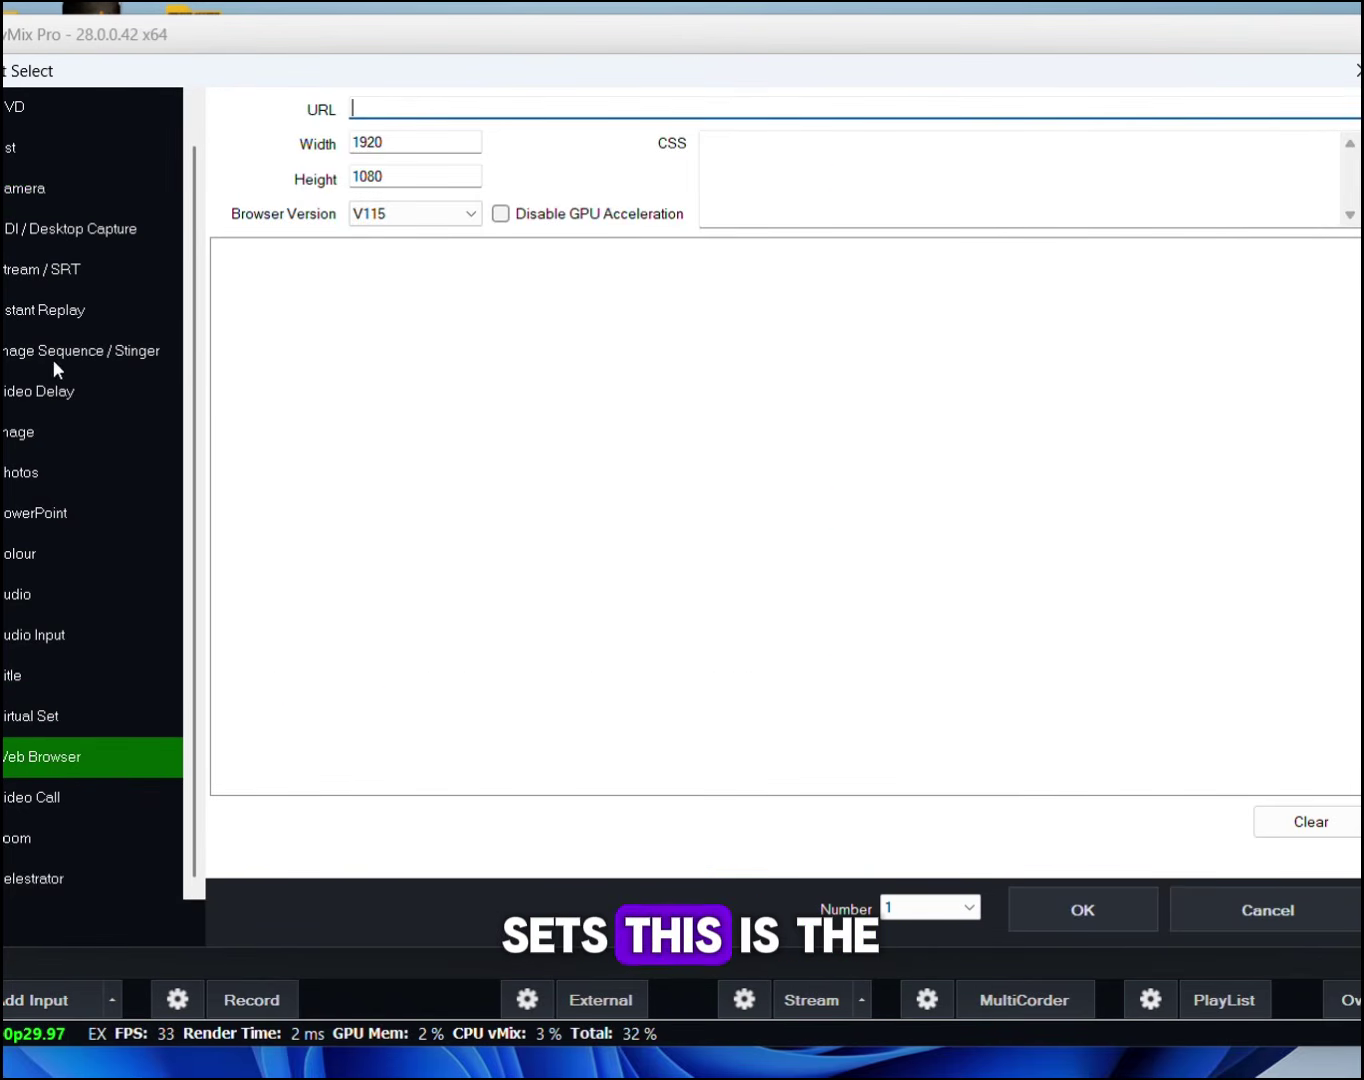
- Check the device choices of the Camera input type and view the Image input type's file list
click(30, 195)
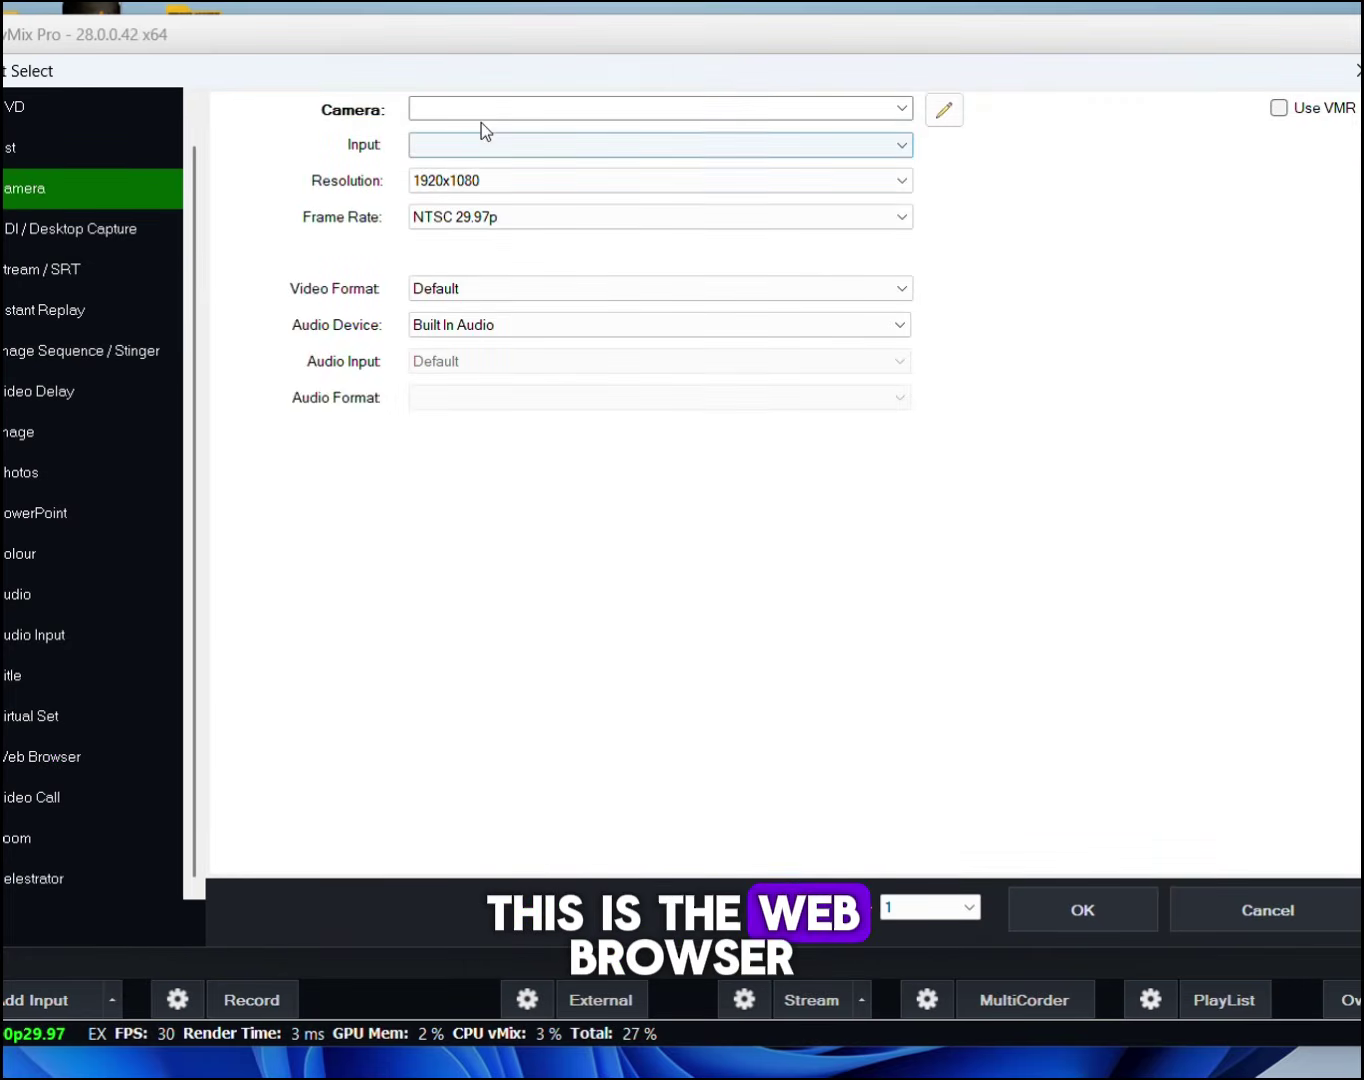
click(484, 113)
click(420, 143)
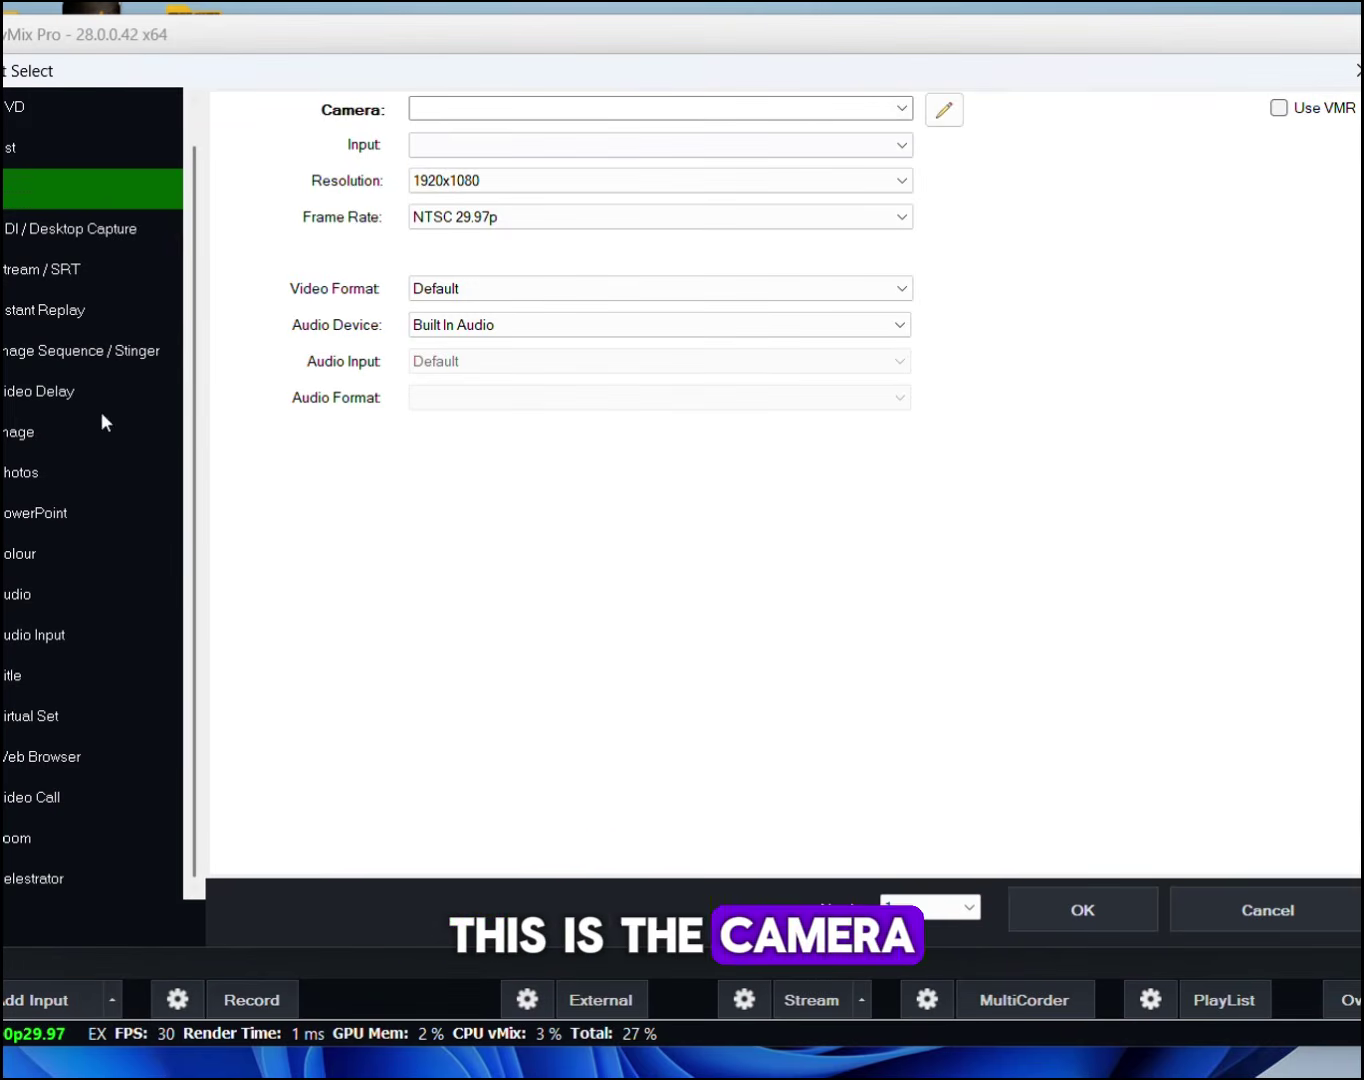
click(102, 418)
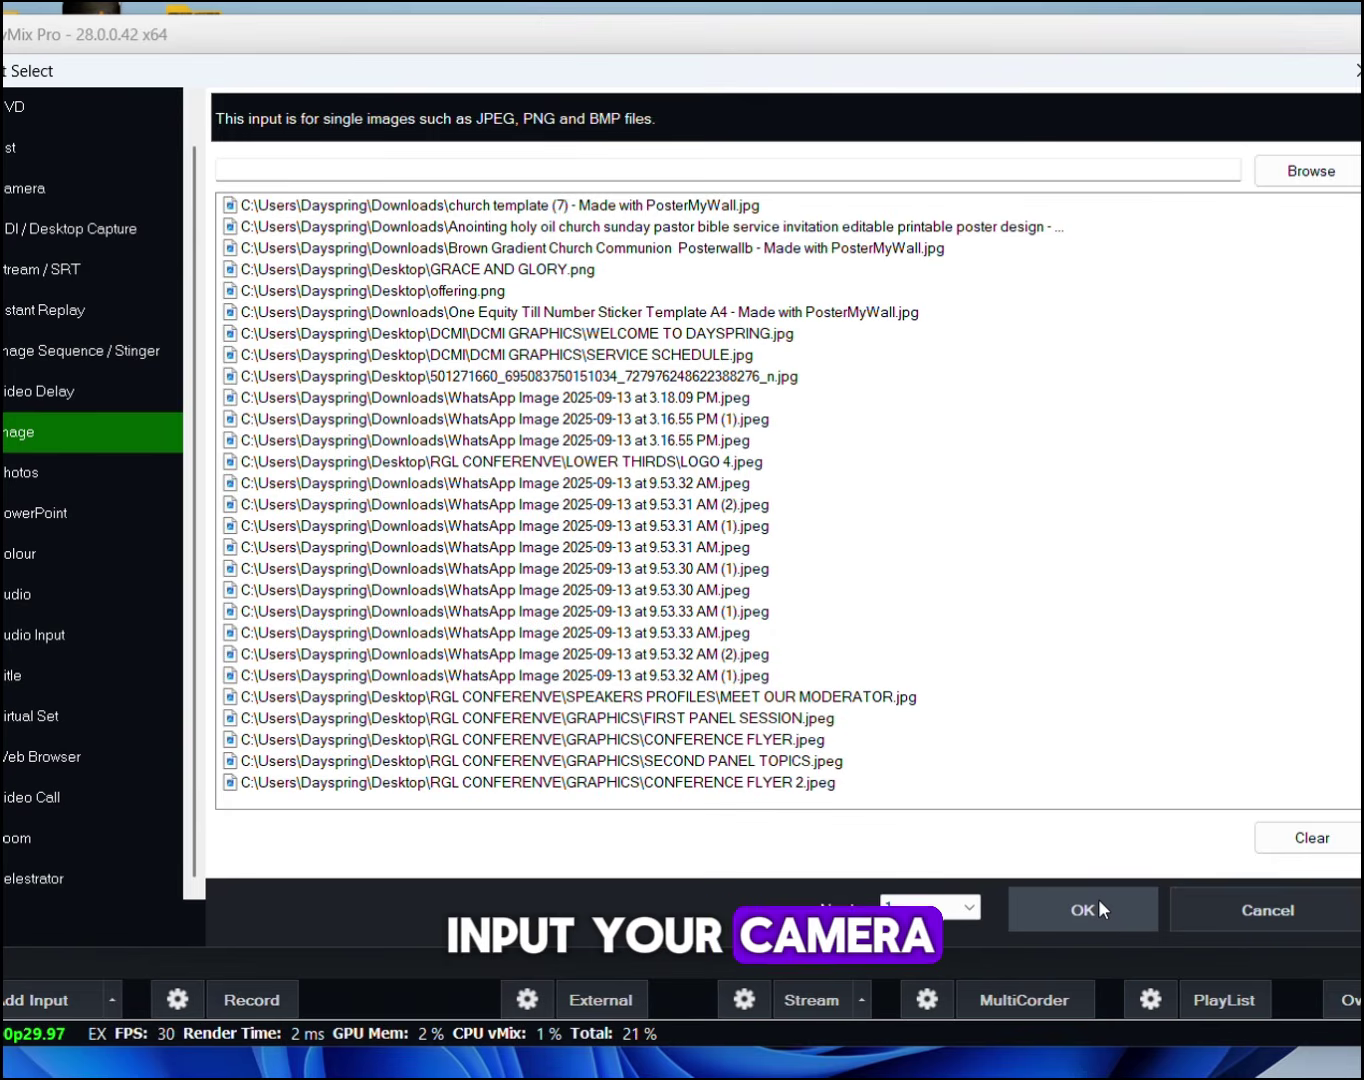